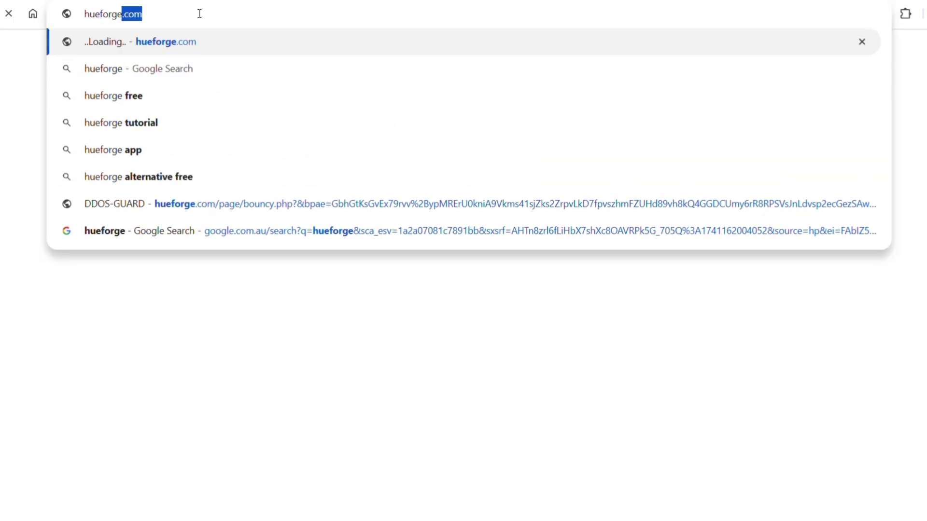
# Step: Search the web for hueforge and open the Home of HueForge result
pyautogui.press('BackSpace')
pyautogui.press('Return')
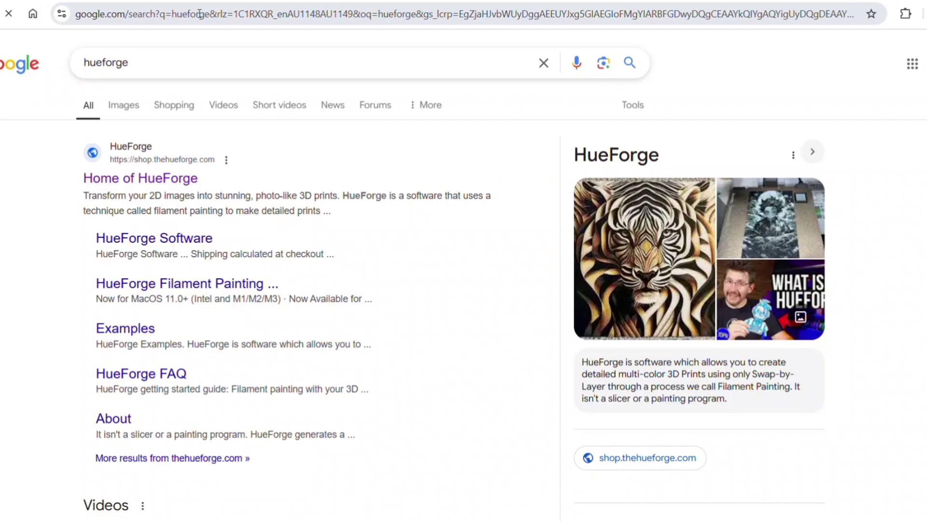
pyautogui.scroll(-7, 363, 224)
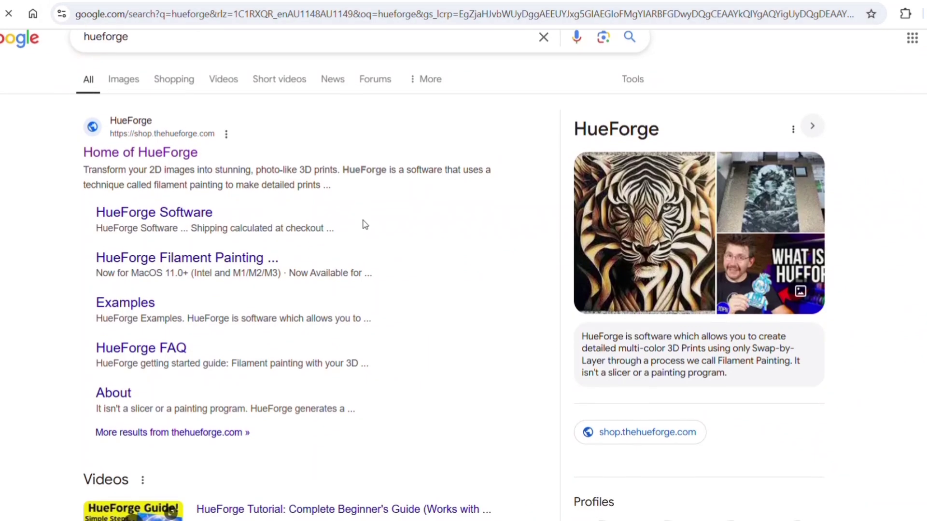
pyautogui.scroll(-18, 365, 225)
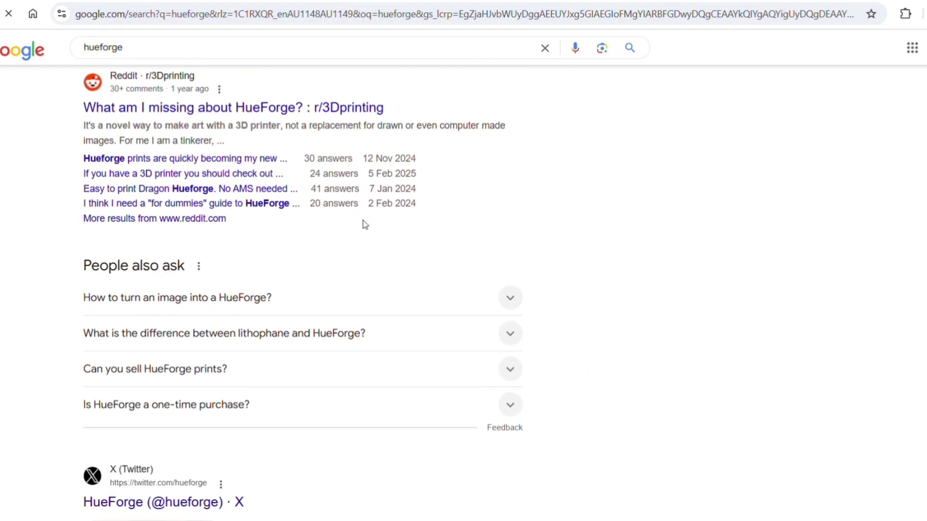
pyautogui.scroll(20, 363, 224)
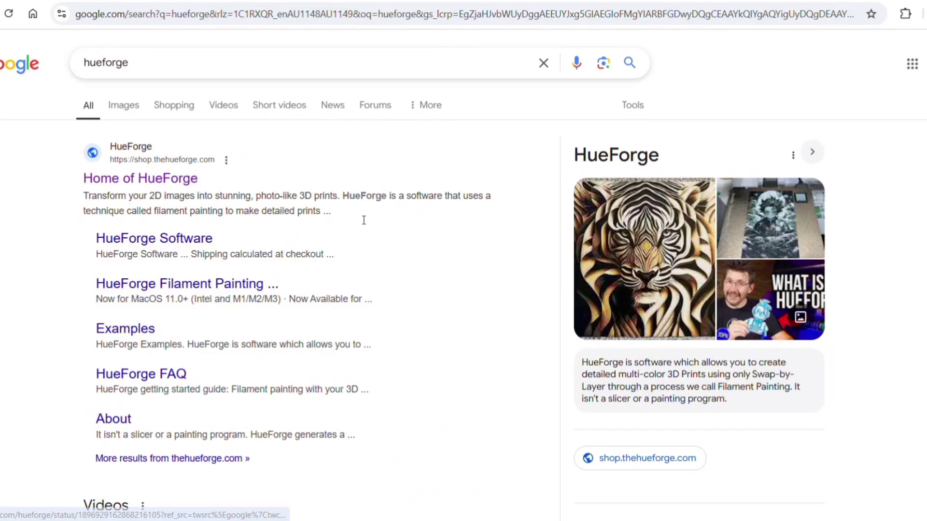
pyautogui.click(120, 179)
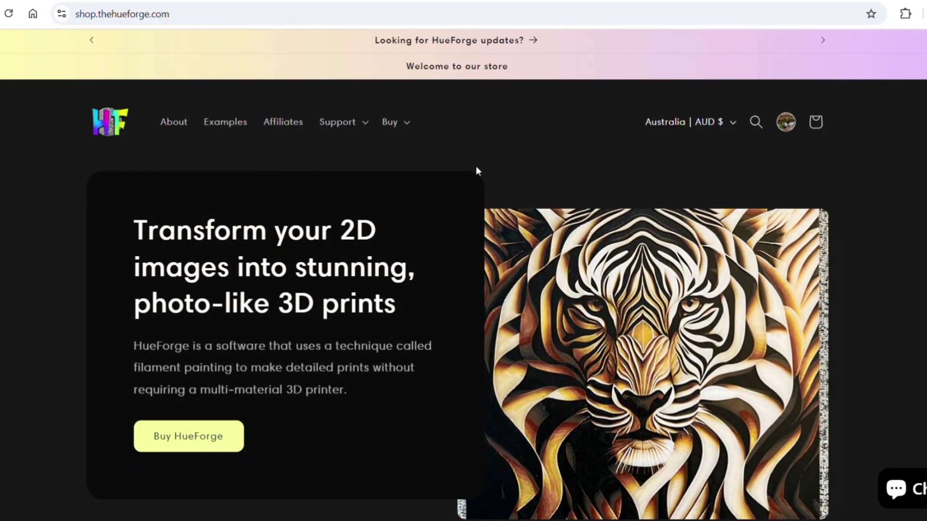
# Step: Look over the HueForge home page and open the purchase page for the software
pyautogui.scroll(-3, 476, 171)
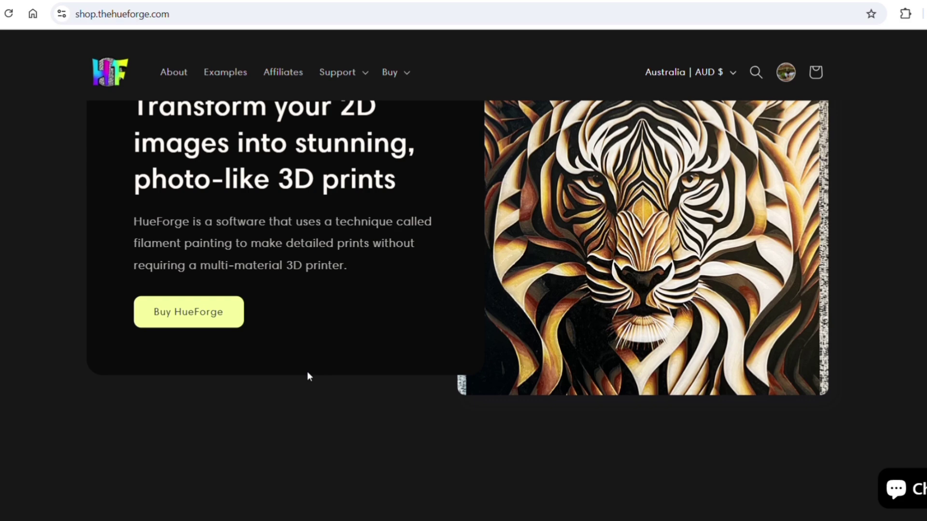
pyautogui.scroll(-1, 344, 360)
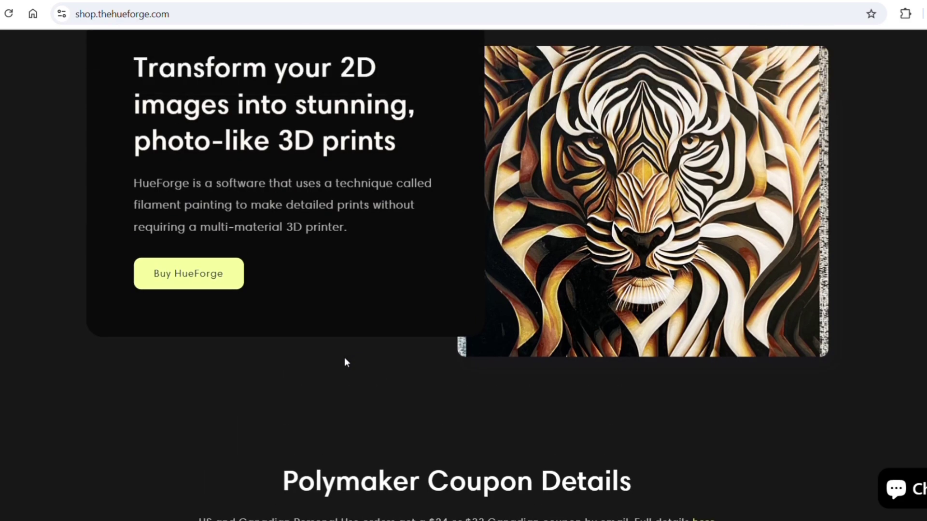
pyautogui.scroll(-8, 345, 362)
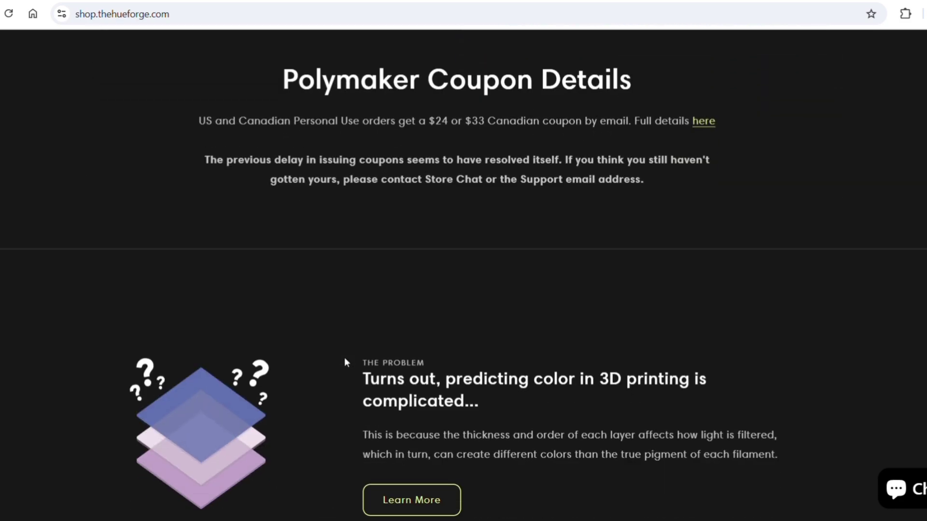
pyautogui.scroll(-13, 344, 359)
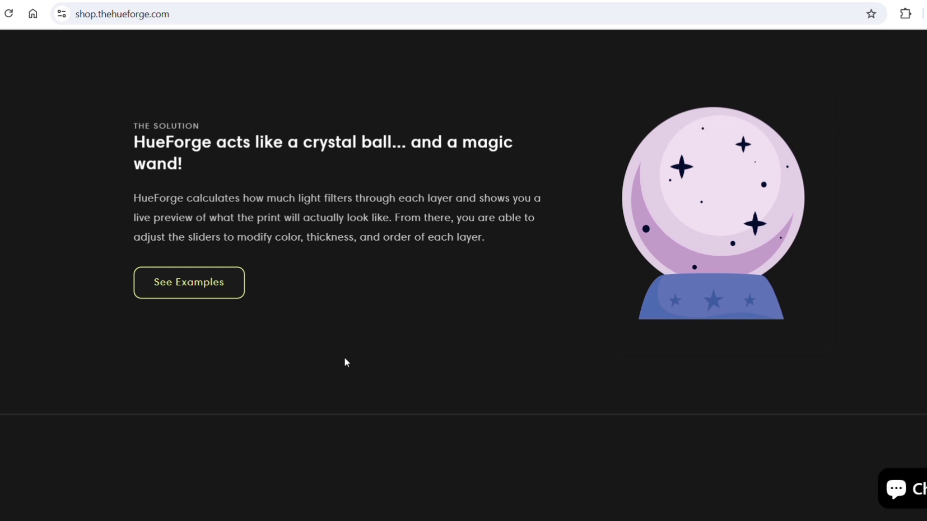
pyautogui.scroll(20, 345, 362)
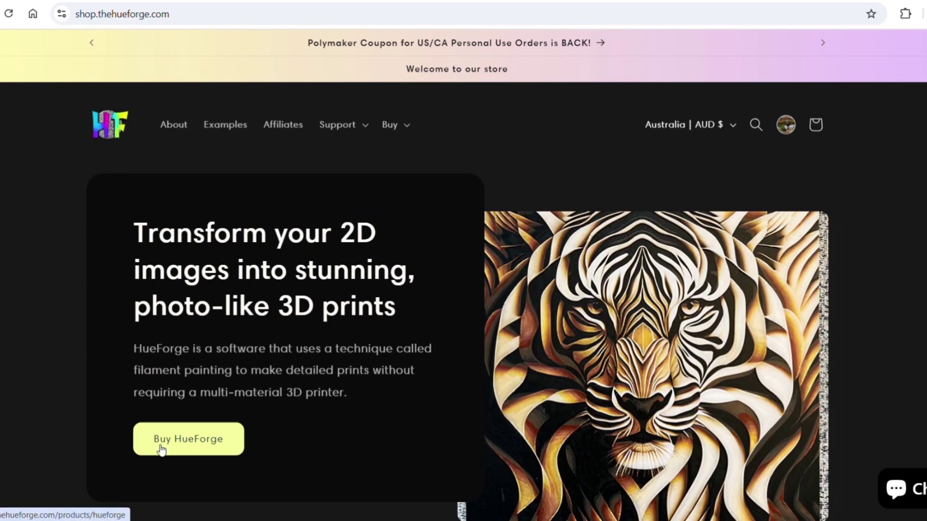
pyautogui.click(161, 450)
# Step: Examine the licence options and the gallery of sample prints on the HueForge Software product page
pyautogui.scroll(-2, 321, 400)
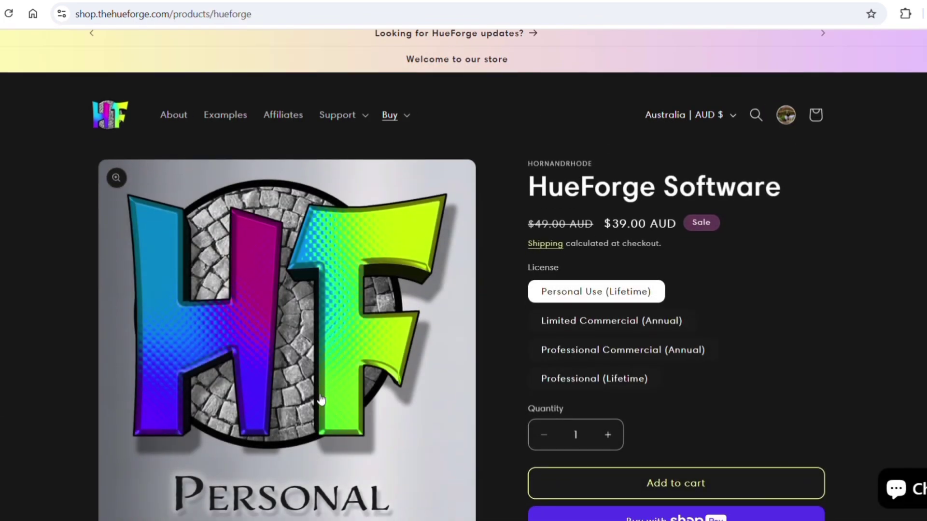
pyautogui.scroll(-2, 321, 400)
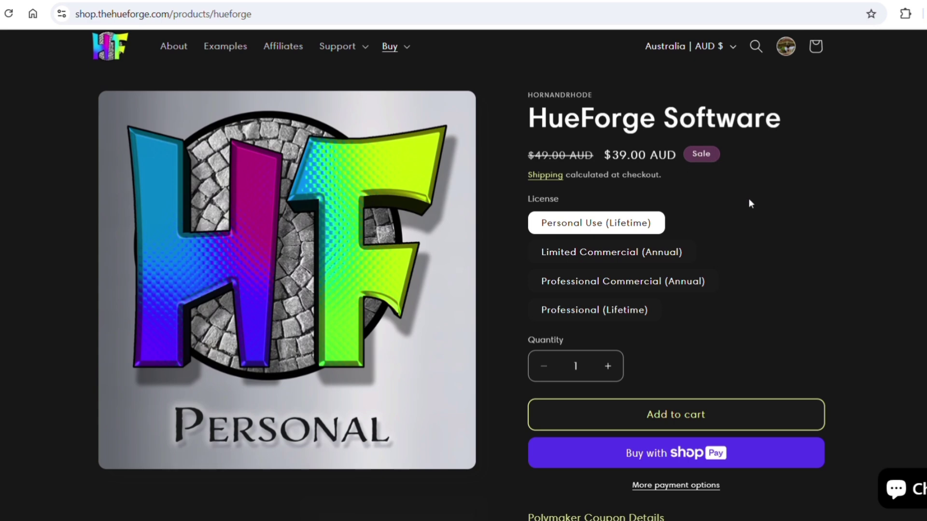
pyautogui.scroll(-2, 749, 200)
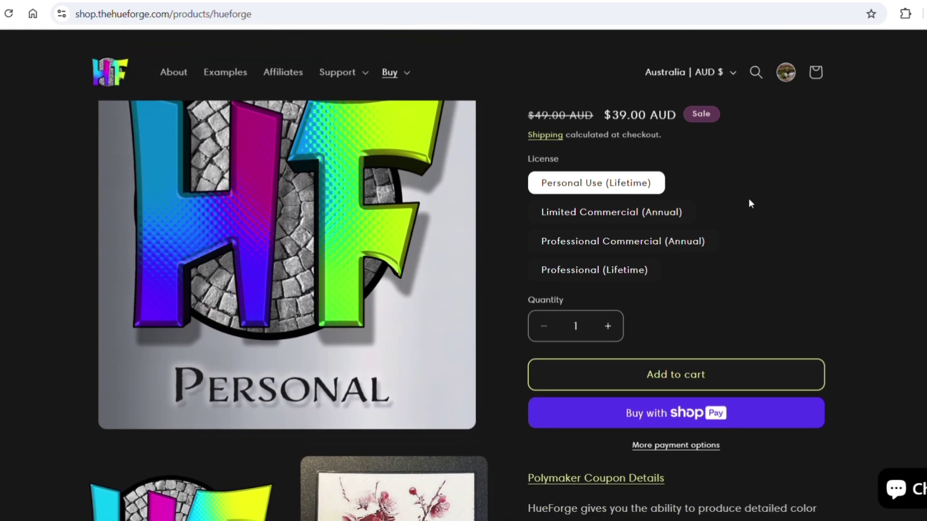
pyautogui.scroll(-5, 749, 200)
pyautogui.scroll(-7, 749, 200)
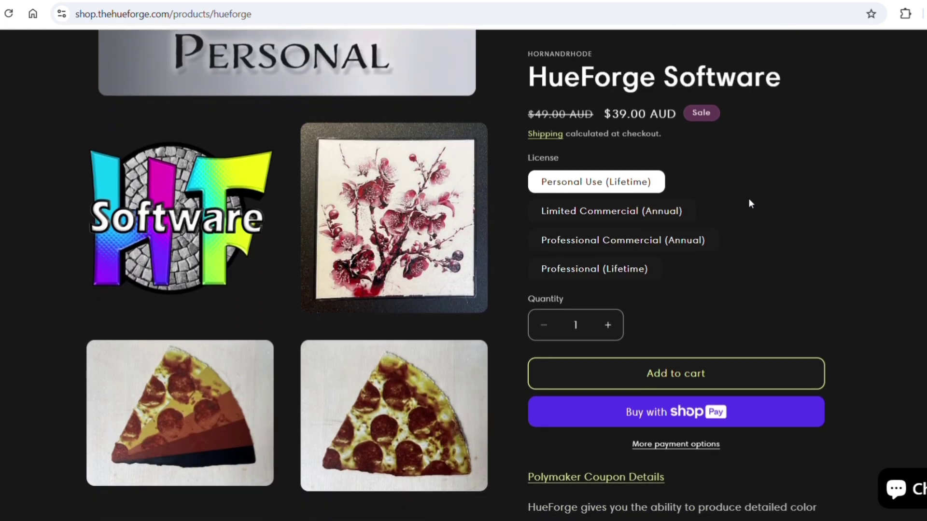
pyautogui.scroll(-15, 749, 200)
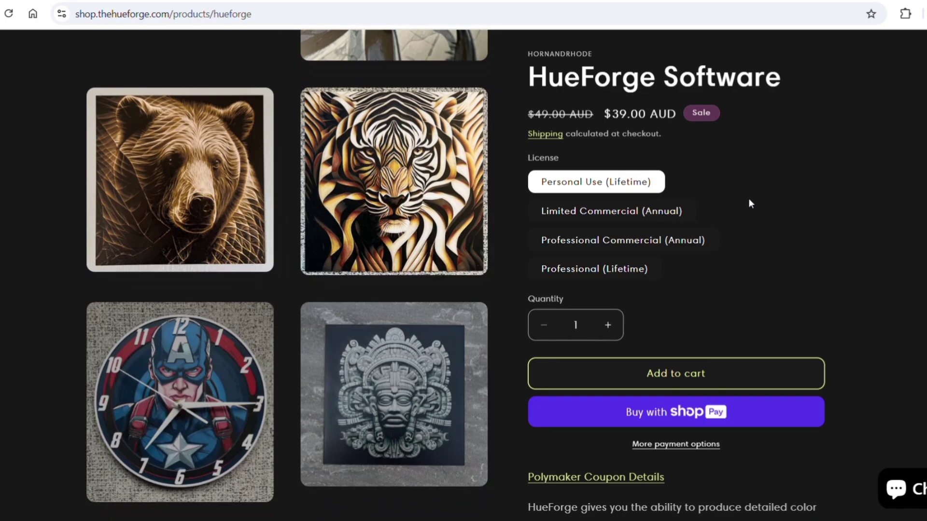
pyautogui.scroll(-9, 750, 201)
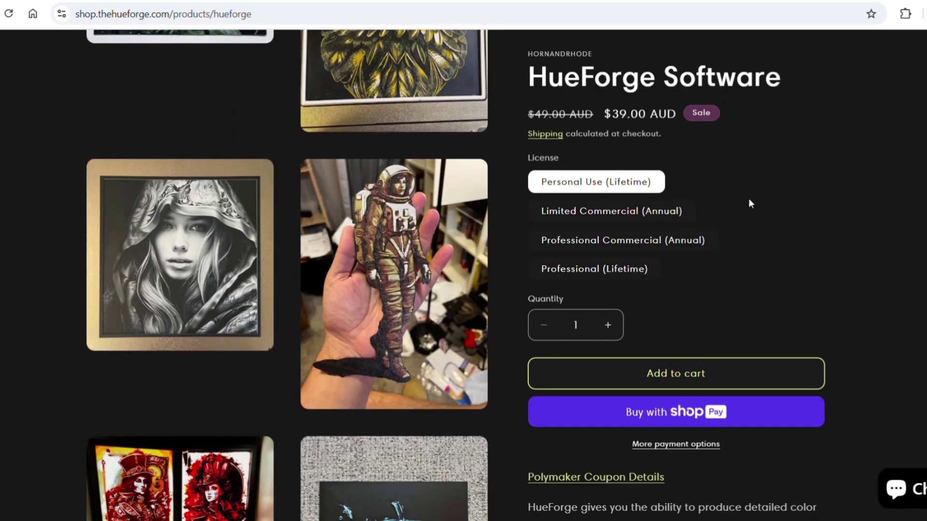
pyautogui.scroll(-4, 749, 200)
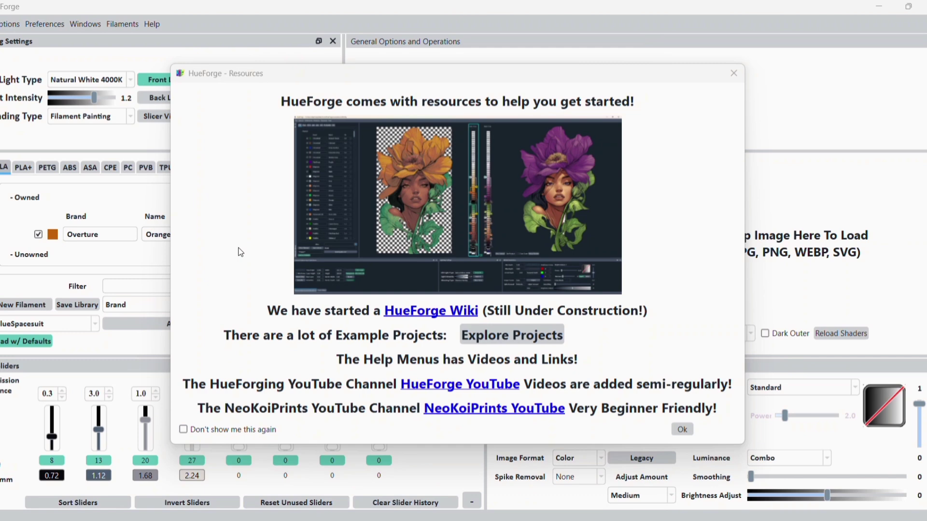
# Step: In the HueForge application, dismiss the resources window and load the image "spiderman, BB" from the Pictures folder
pyautogui.click(738, 78)
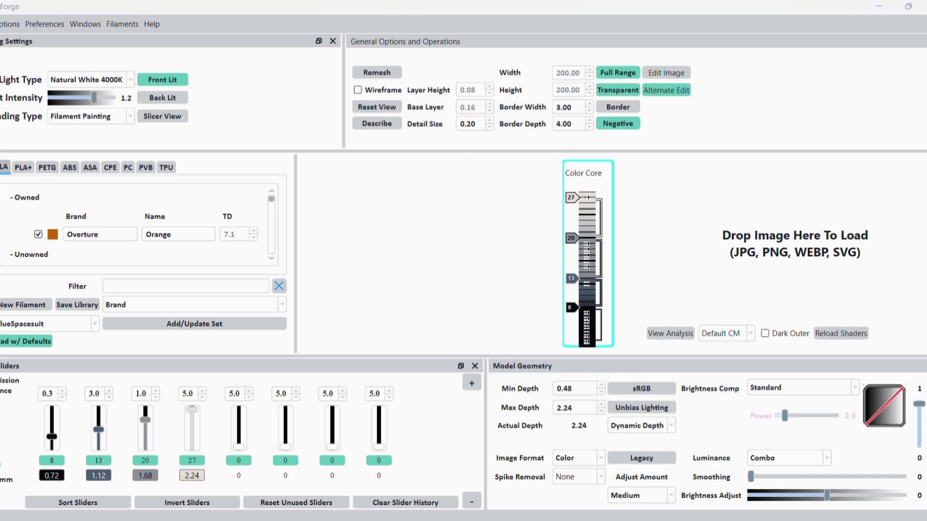
pyautogui.click(1, 24)
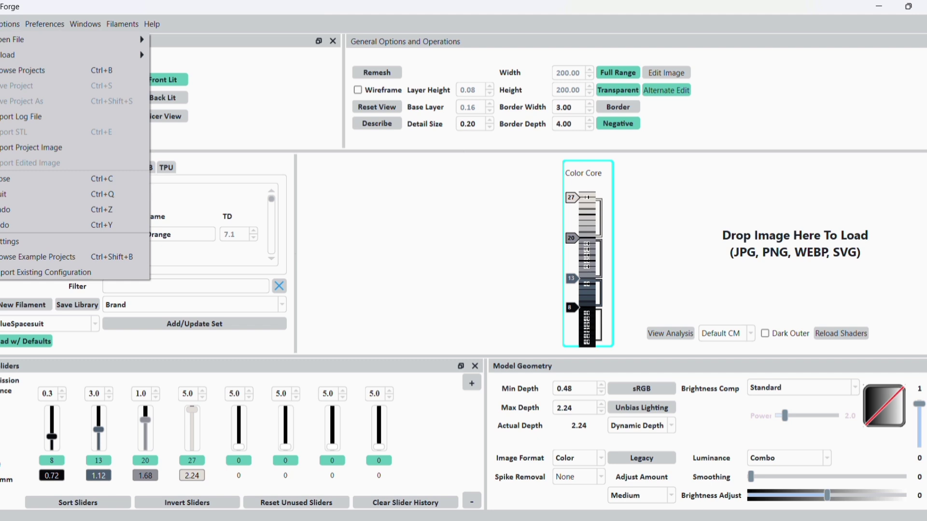
pyautogui.moveTo(10, 39)
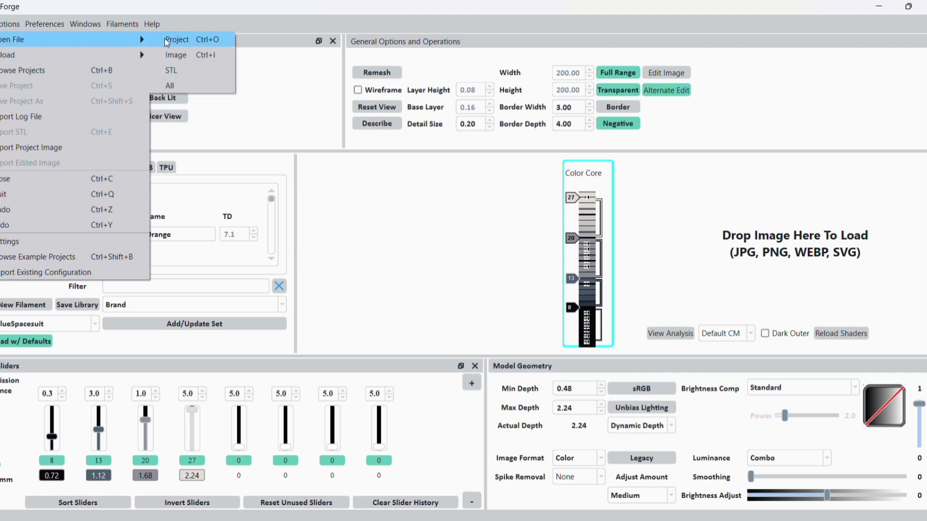
pyautogui.click(192, 57)
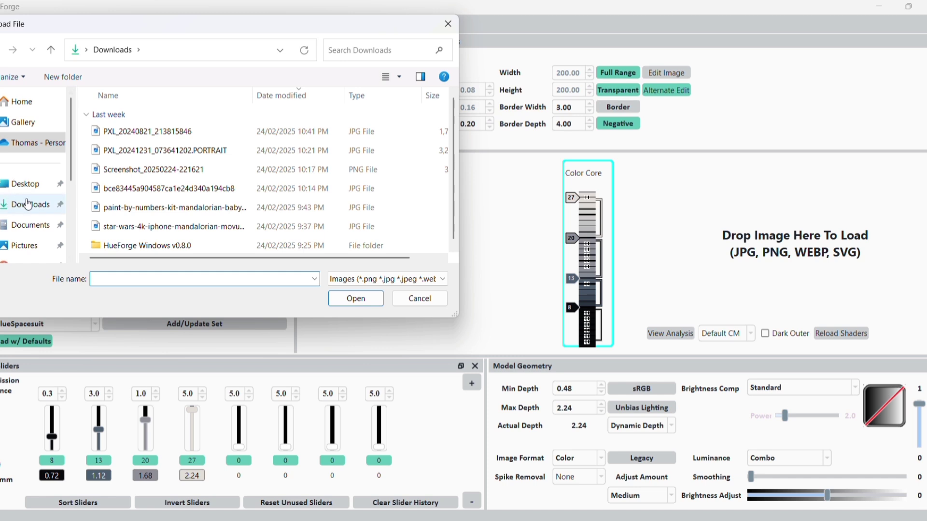
pyautogui.scroll(-2, 28, 202)
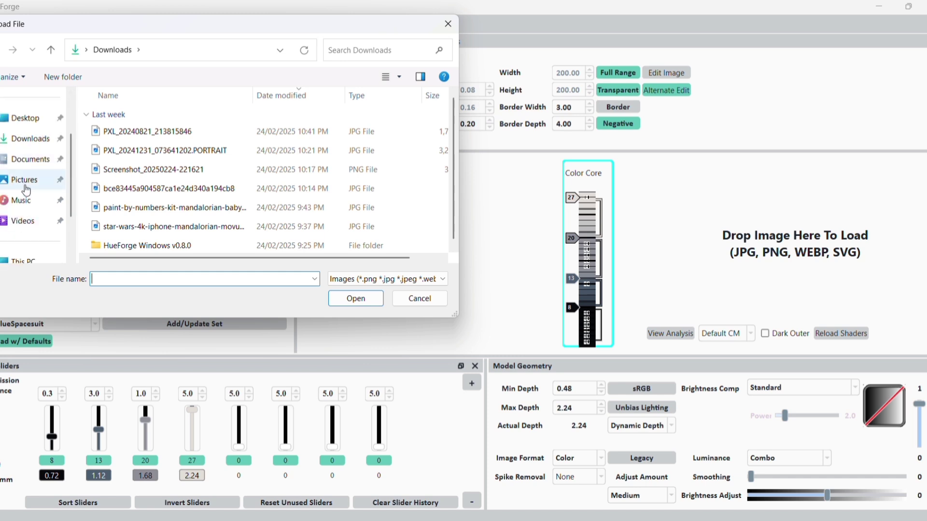
pyautogui.click(27, 188)
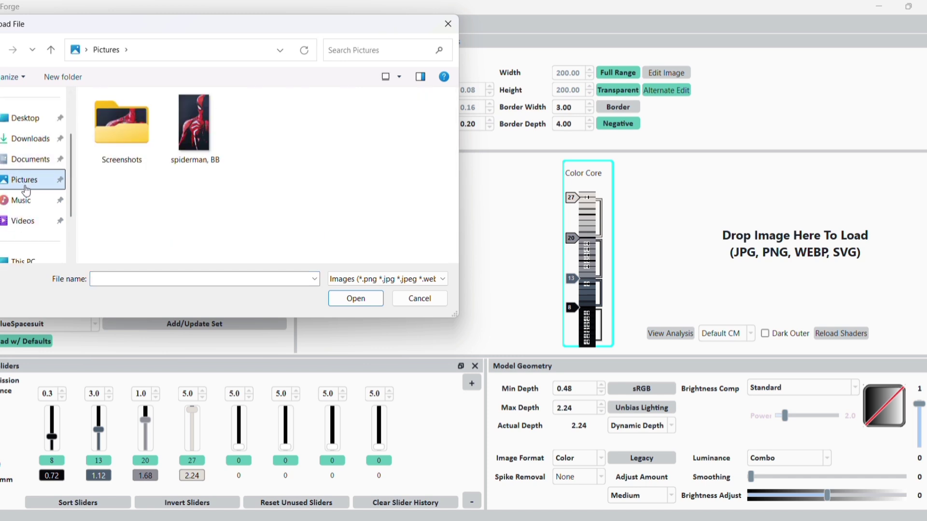
pyautogui.click(224, 130)
pyautogui.doubleClick(224, 130)
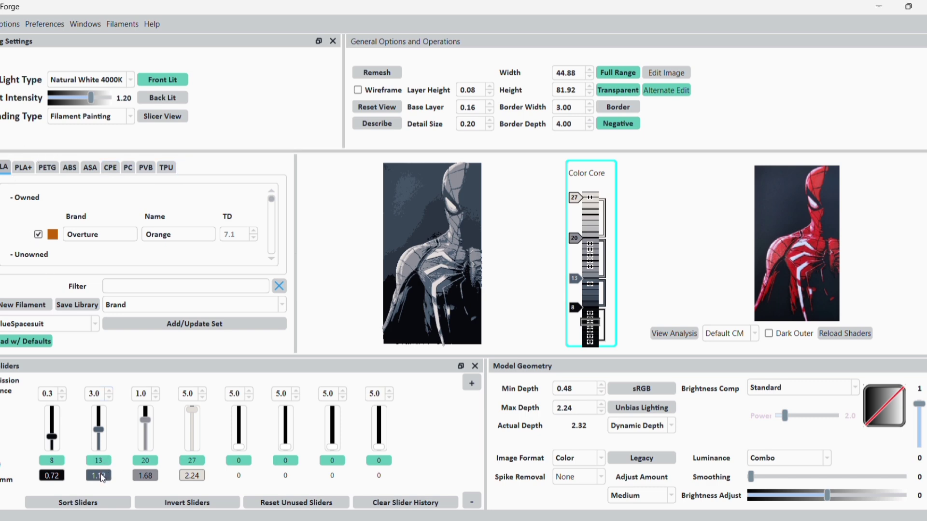
# Step: Create a new PLA filament from the second slider's swatch, sampling the red #a2221e from the source image, and add it to the library
pyautogui.rightClick(102, 478)
pyautogui.moveTo(143, 417)
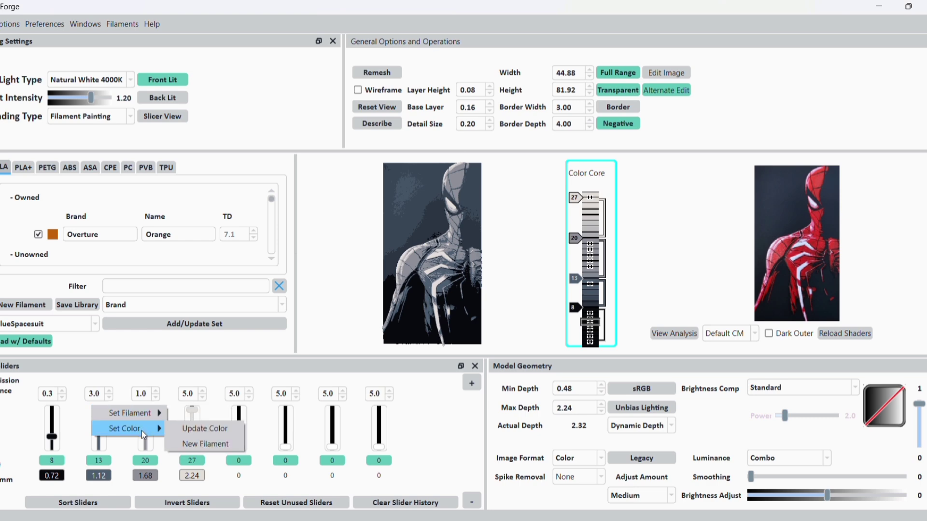
pyautogui.click(201, 446)
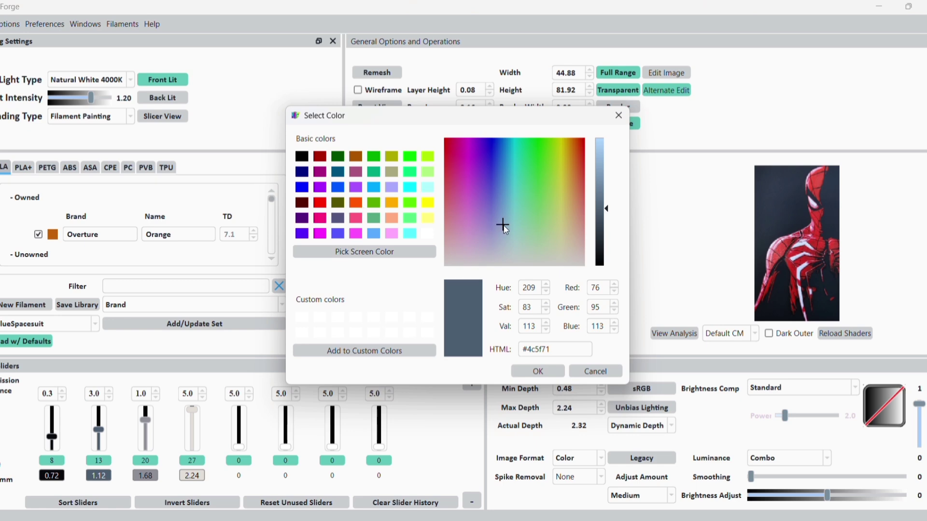
pyautogui.moveTo(502, 224); pyautogui.dragTo(555, 235)
pyautogui.moveTo(527, 199); pyautogui.dragTo(444, 141)
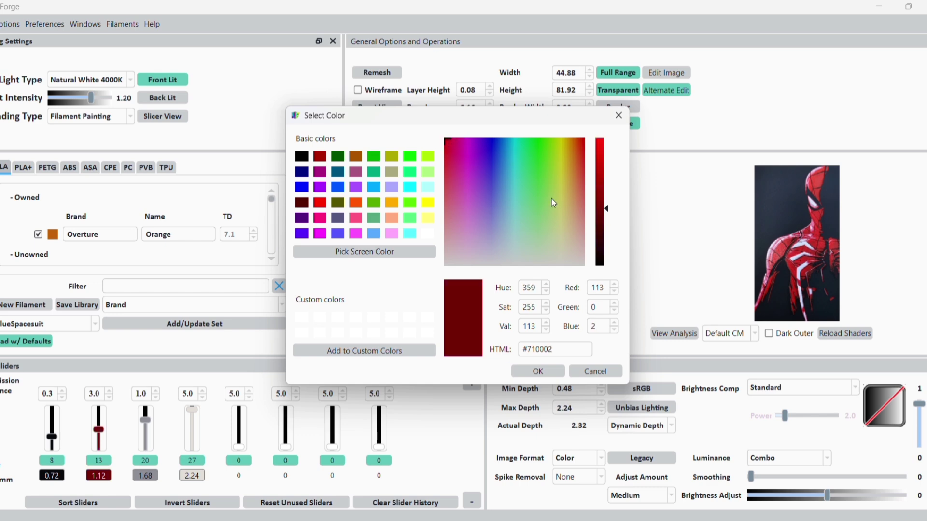
pyautogui.click(390, 252)
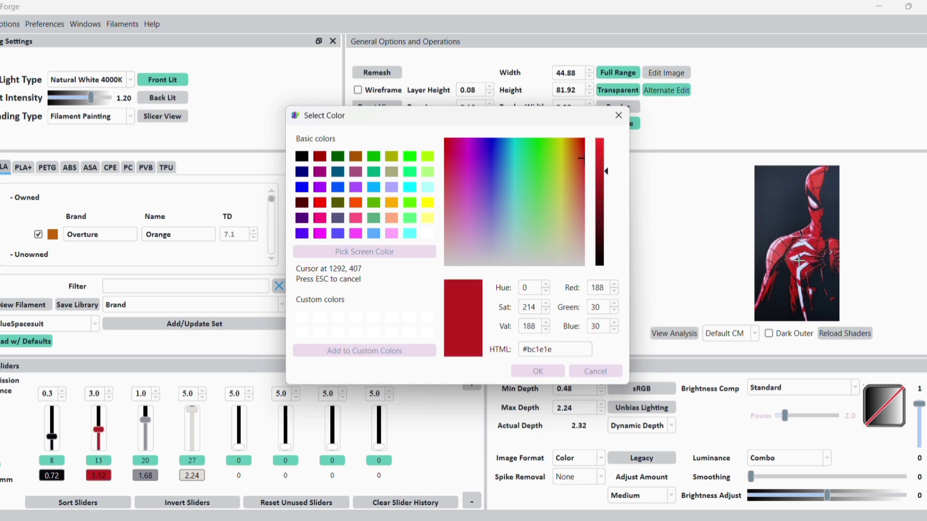
pyautogui.click(800, 261)
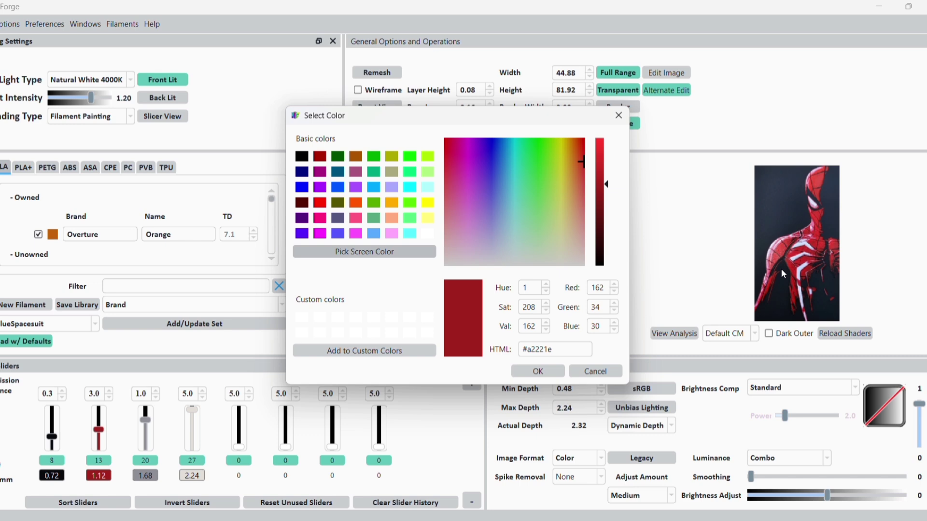
pyautogui.click(538, 372)
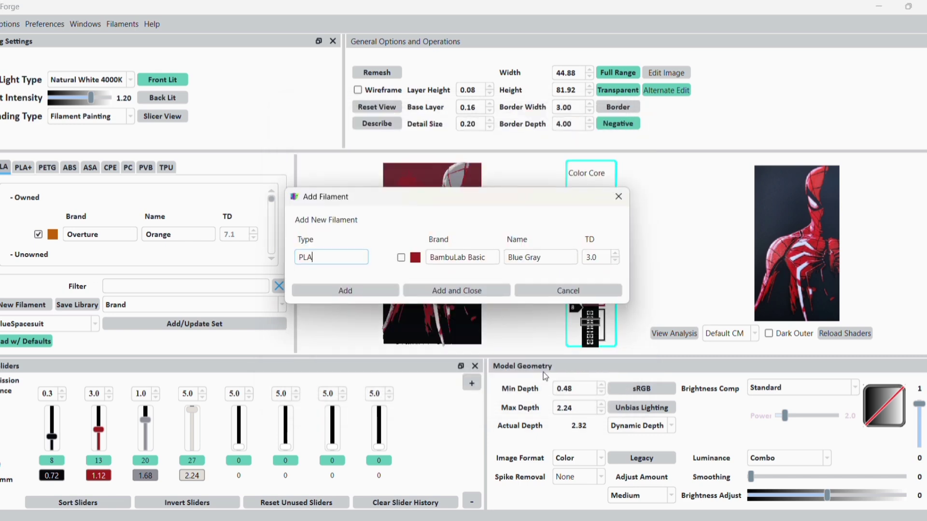
pyautogui.click(352, 291)
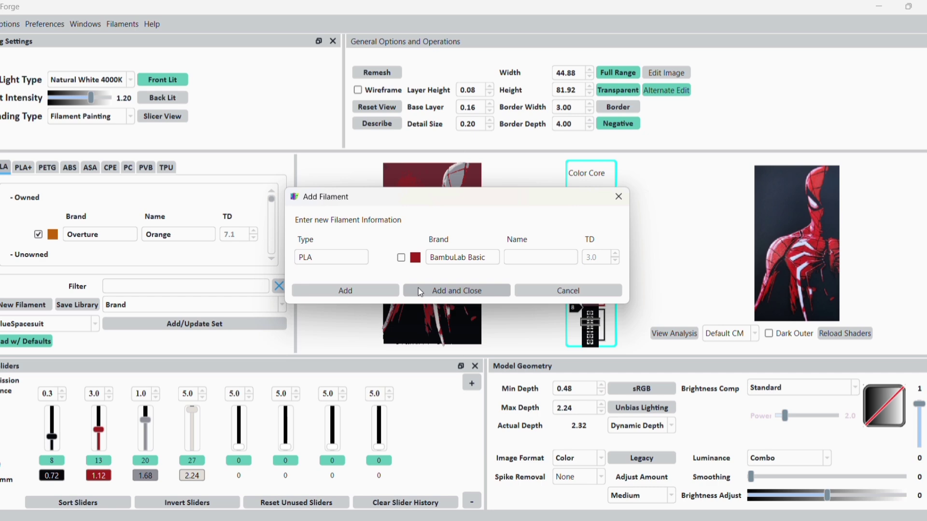
pyautogui.click(492, 294)
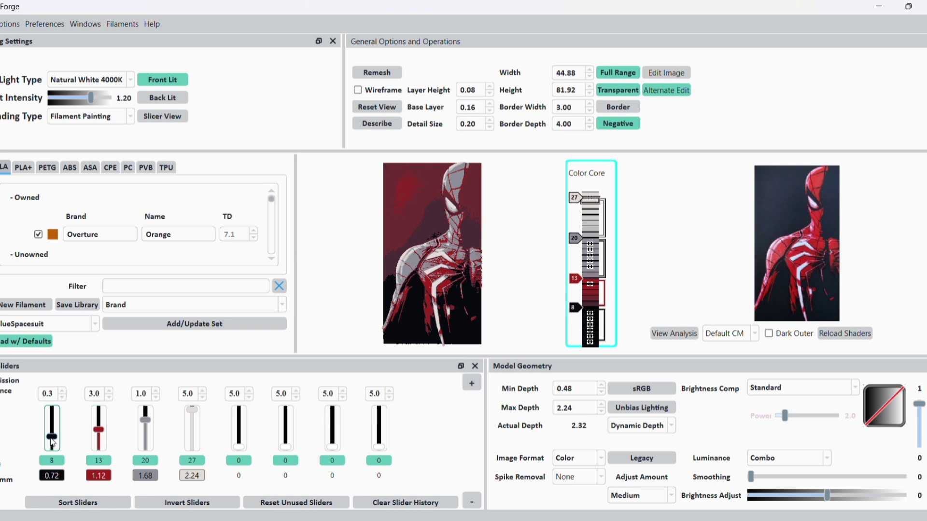
# Step: Raise the black slider to layer 11 and the red slider to layer 19
pyautogui.moveTo(52, 440); pyautogui.dragTo(53, 439)
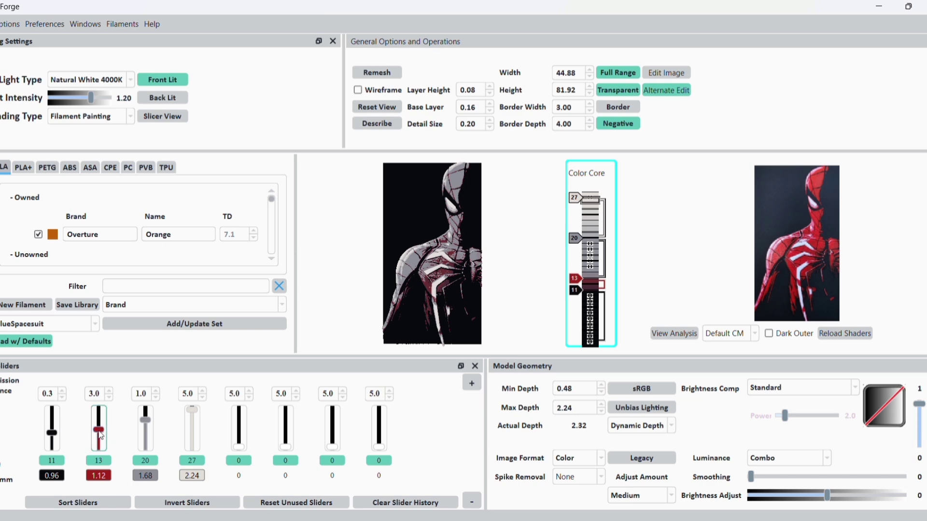
pyautogui.moveTo(100, 435); pyautogui.dragTo(102, 427)
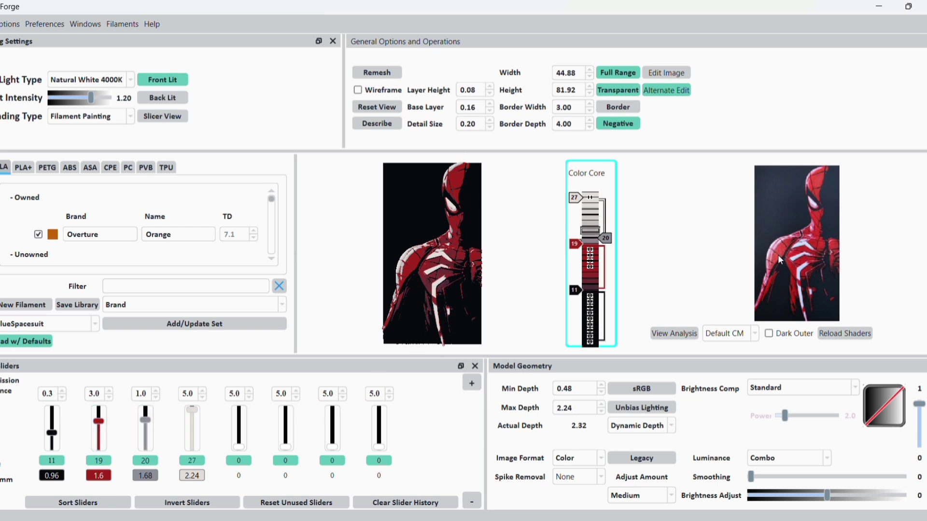
# Step: Dismiss the grey slider's filament and colour options and set the layer height to 0.06 mm
pyautogui.rightClick(143, 477)
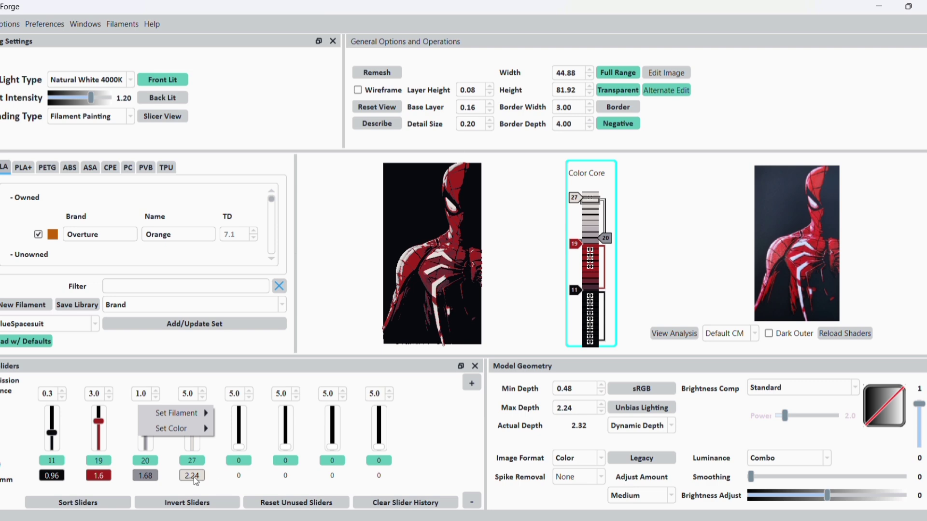
pyautogui.click(219, 478)
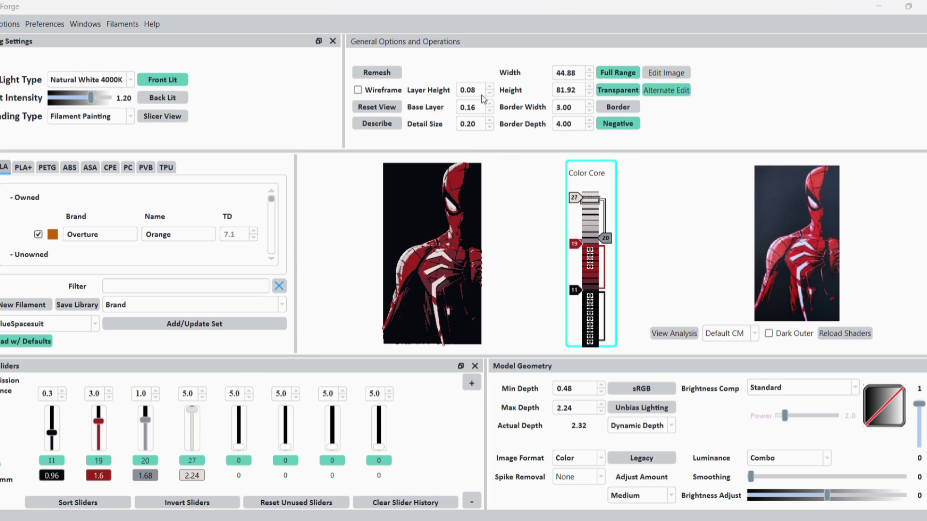
pyautogui.click(490, 94)
pyautogui.click(479, 90)
pyautogui.click(479, 106)
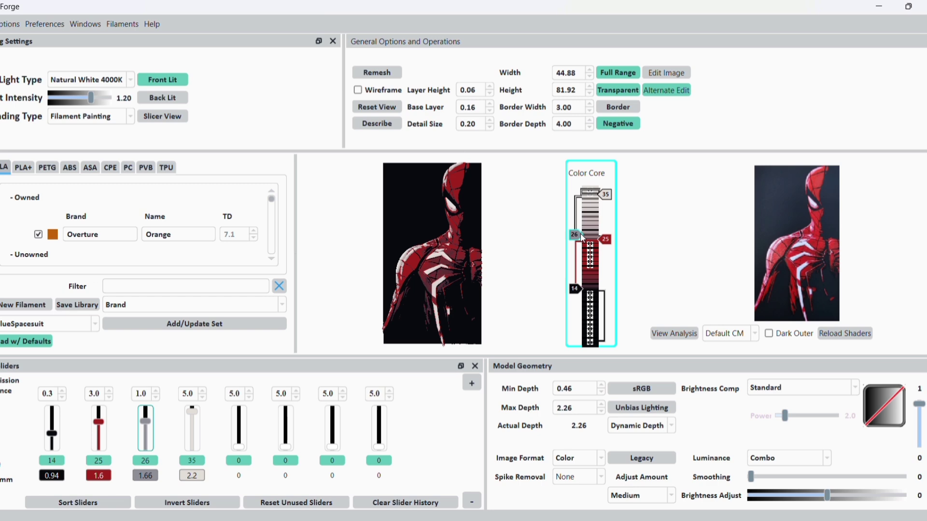
# Step: Save the project as "spiderman BB" in Pictures and export its STL to the Desktop as "spiderman BB_Front_45x82_C"
pyautogui.moveTo(686, 245)
pyautogui.click(9, 24)
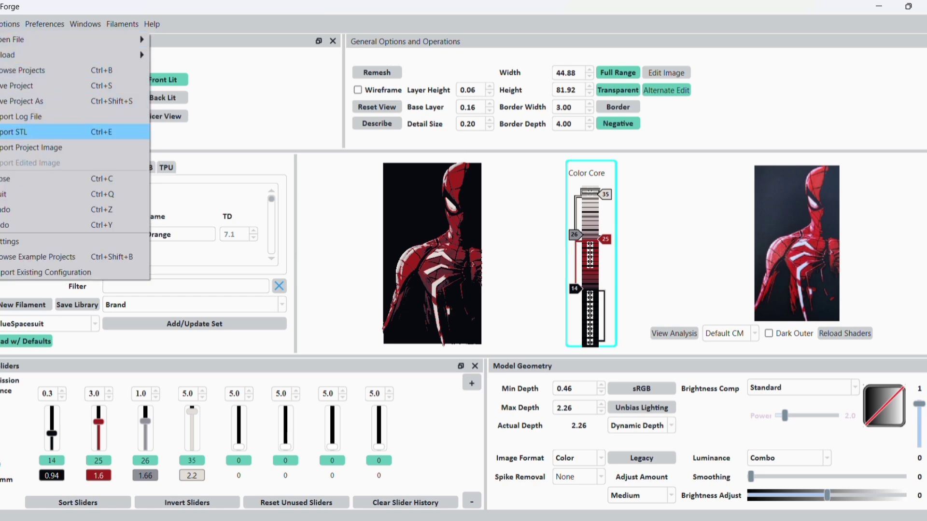
pyautogui.click(20, 132)
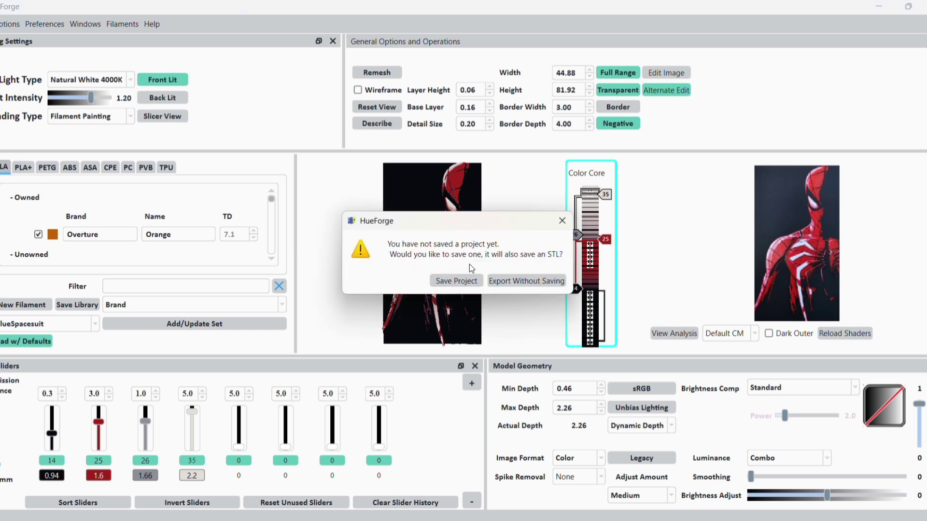
pyautogui.click(457, 281)
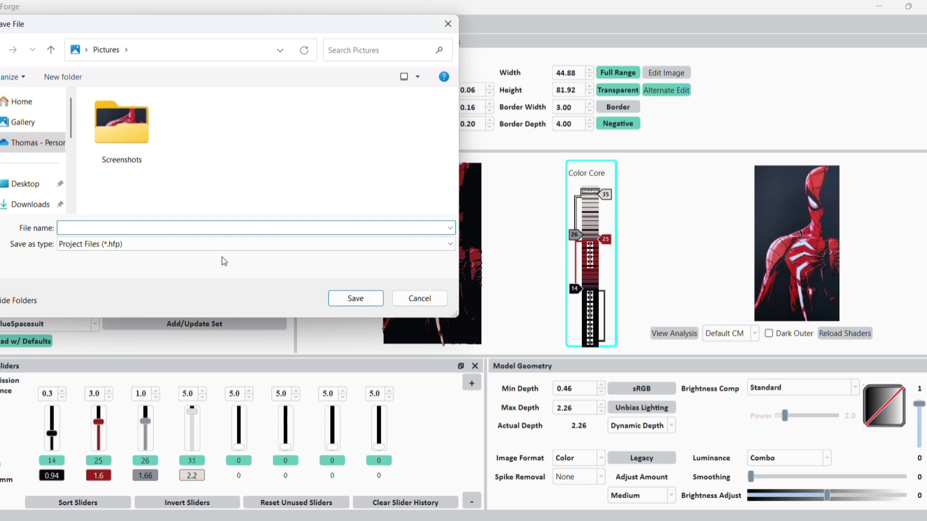
pyautogui.write('spiderman')
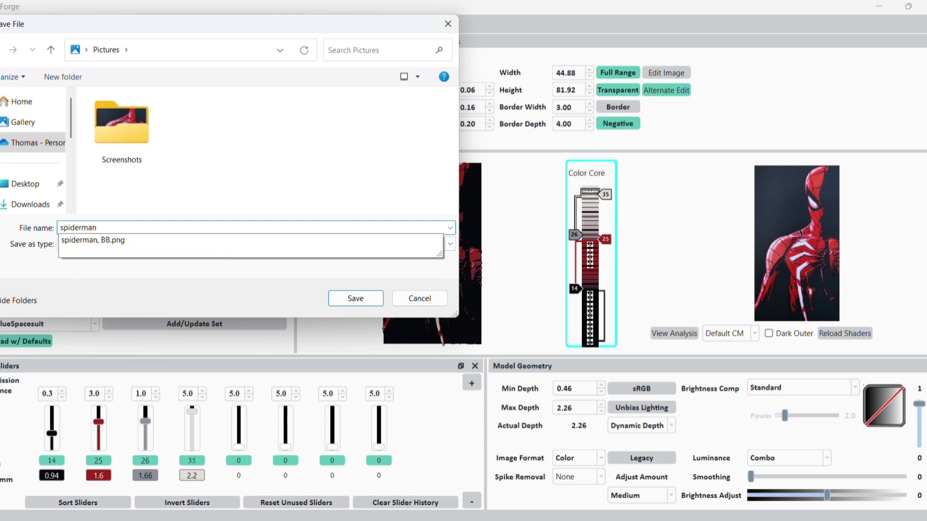
pyautogui.write(' s')
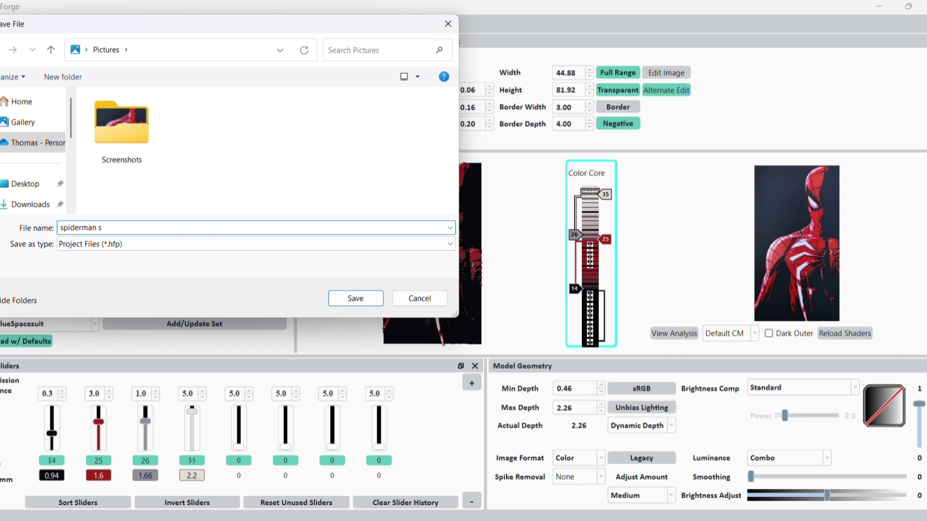
pyautogui.press('BackSpace')
pyautogui.write('BB')
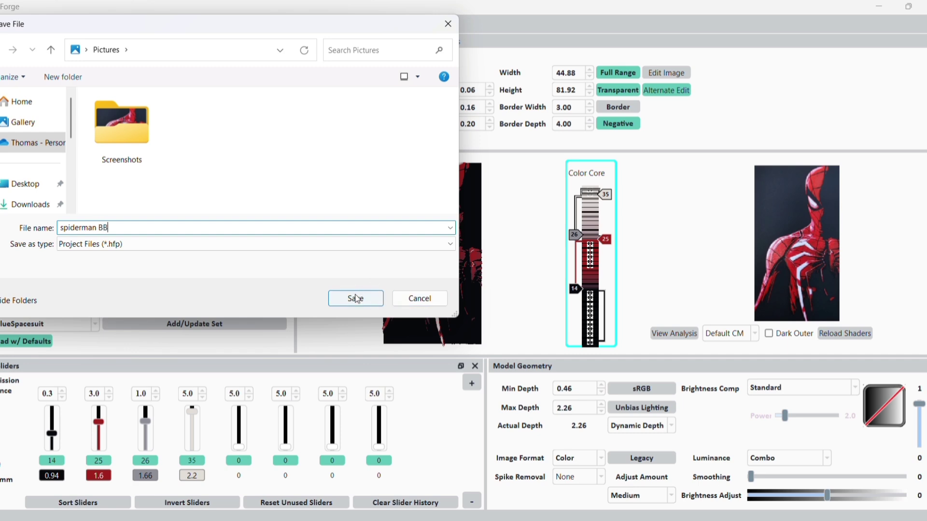
pyautogui.click(355, 298)
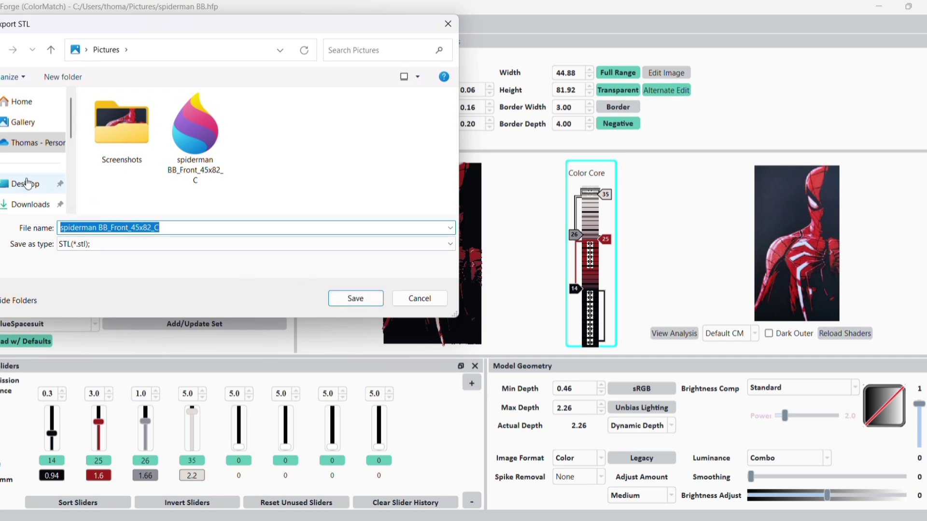
pyautogui.click(46, 184)
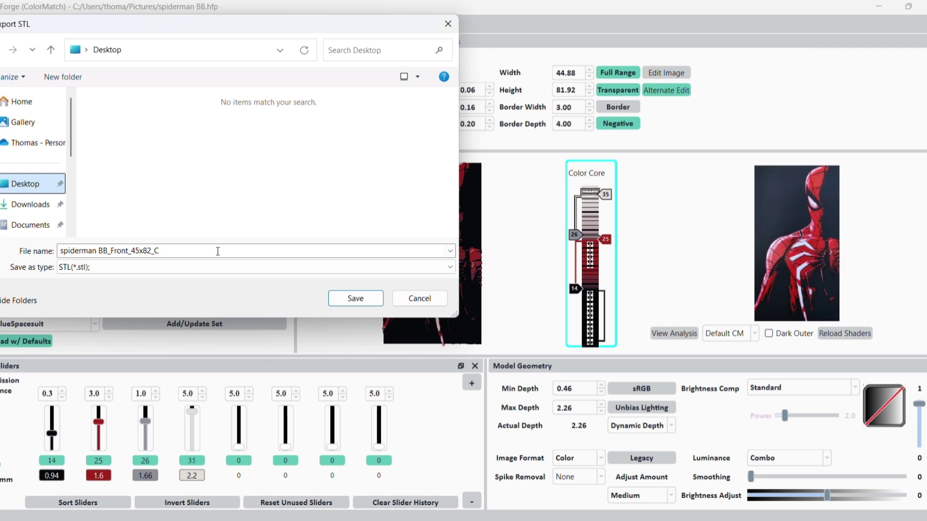
pyautogui.click(356, 299)
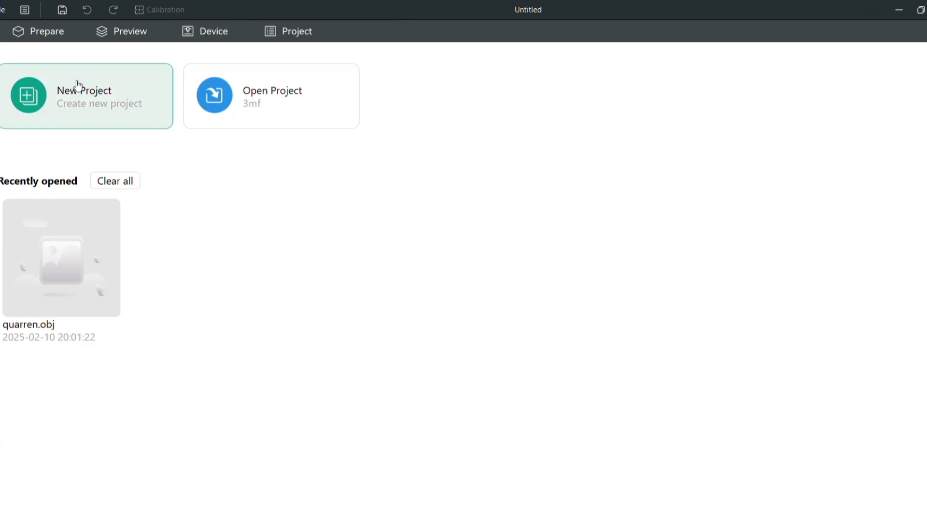
# Step: In Orca Slicer, create a new project and import the "spiderman BB_Front_45x82_C" STL from the Desktop
pyautogui.click(76, 87)
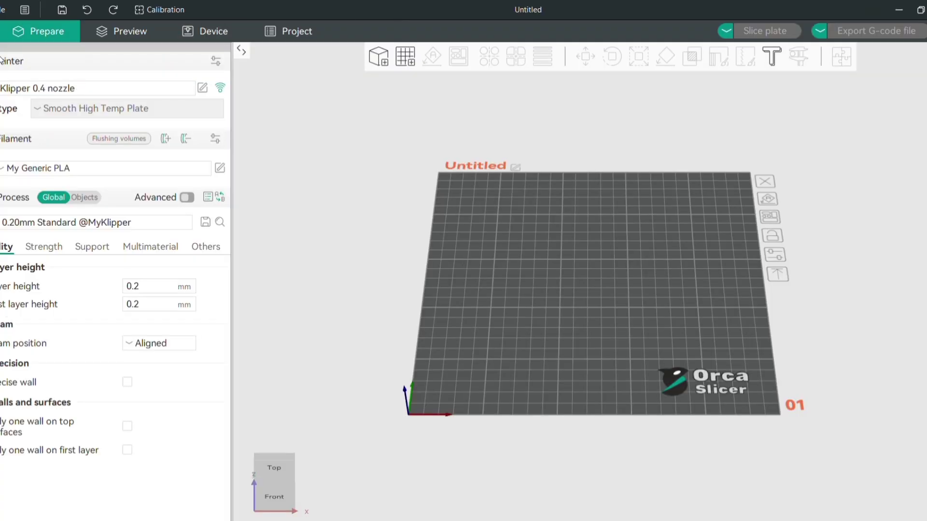
pyautogui.click(2, 10)
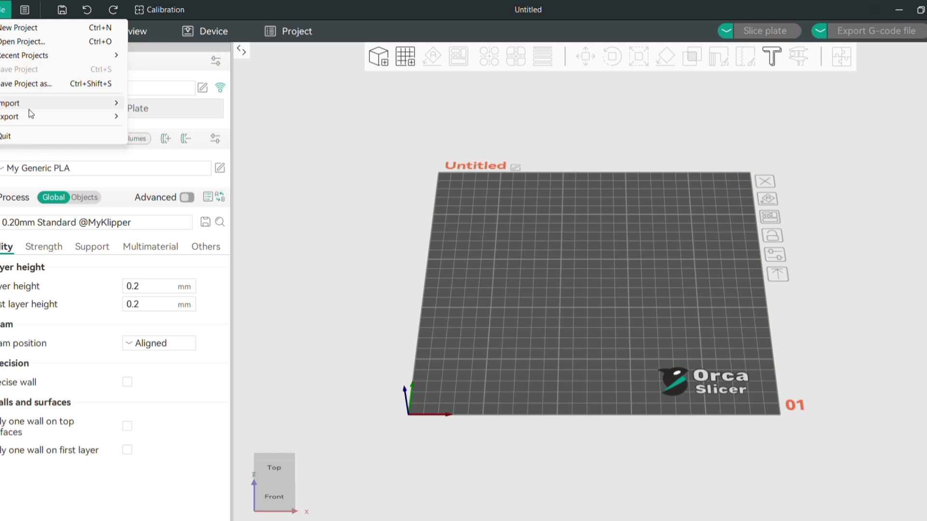
pyautogui.moveTo(30, 109)
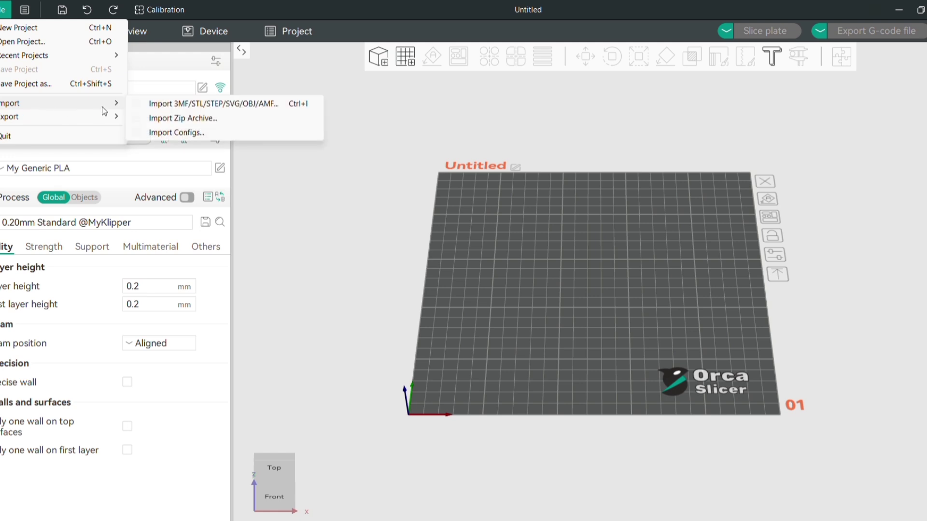
pyautogui.click(178, 111)
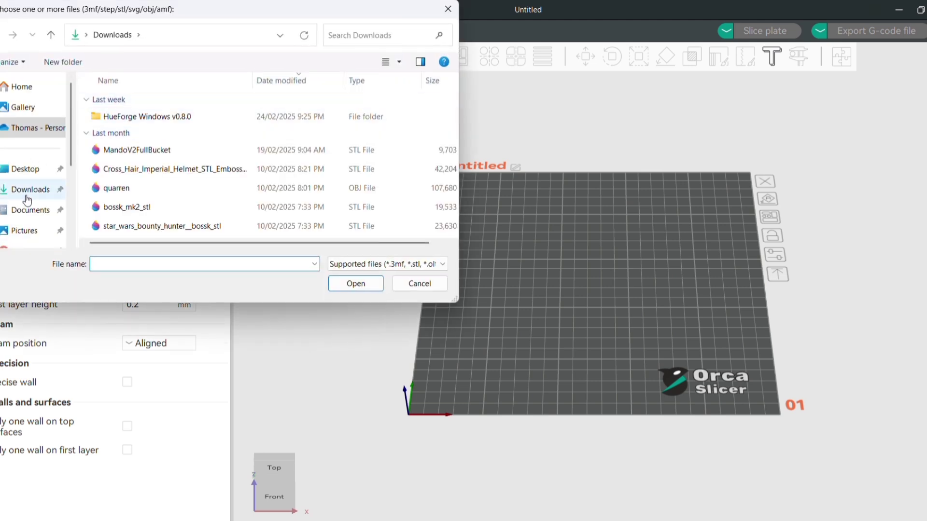
pyautogui.click(33, 169)
pyautogui.doubleClick(121, 113)
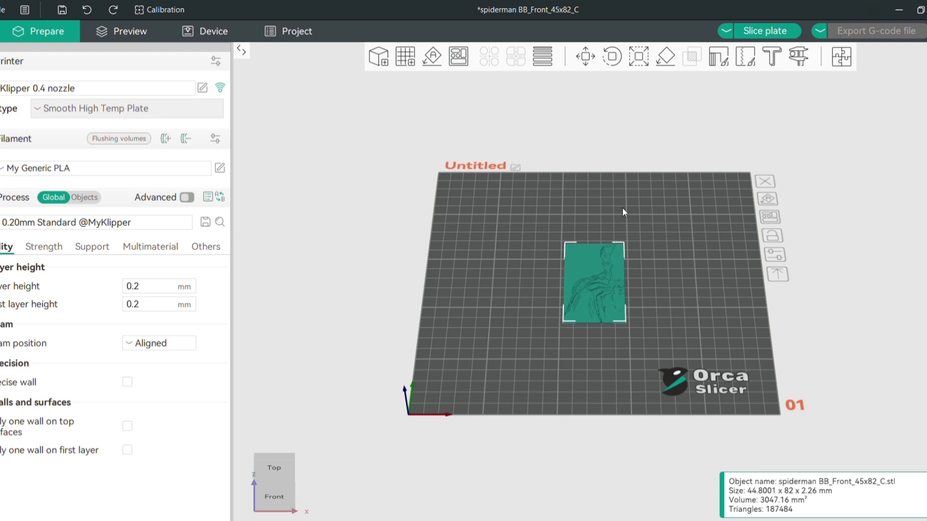
# Step: Set the process layer height to 0.06 mm and decline the automatic adjustment to the printer's limits
pyautogui.click(156, 288)
pyautogui.press('BackSpace')
pyautogui.write('06')
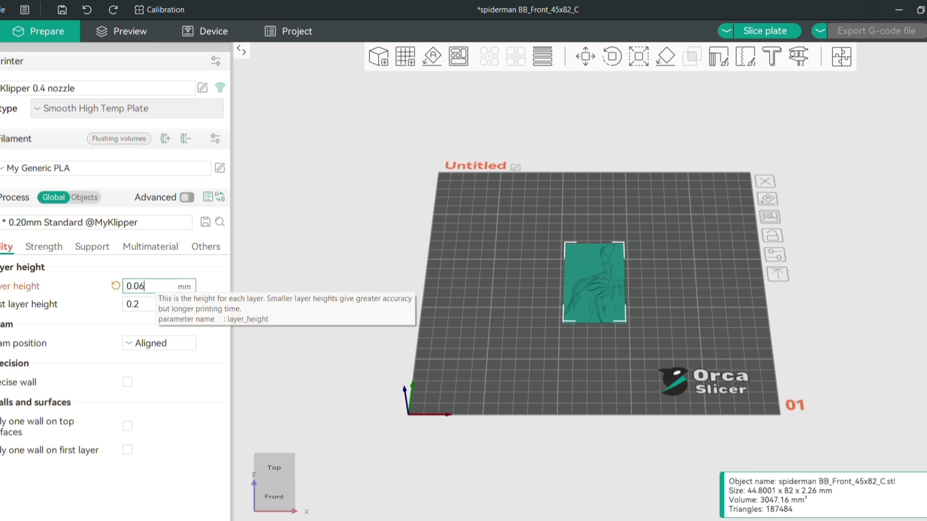
pyautogui.press('Return')
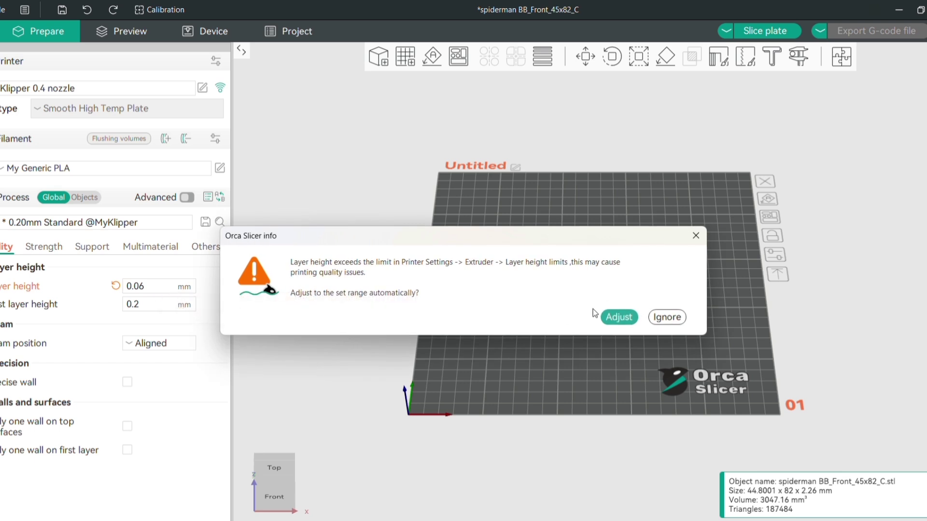
pyautogui.click(667, 318)
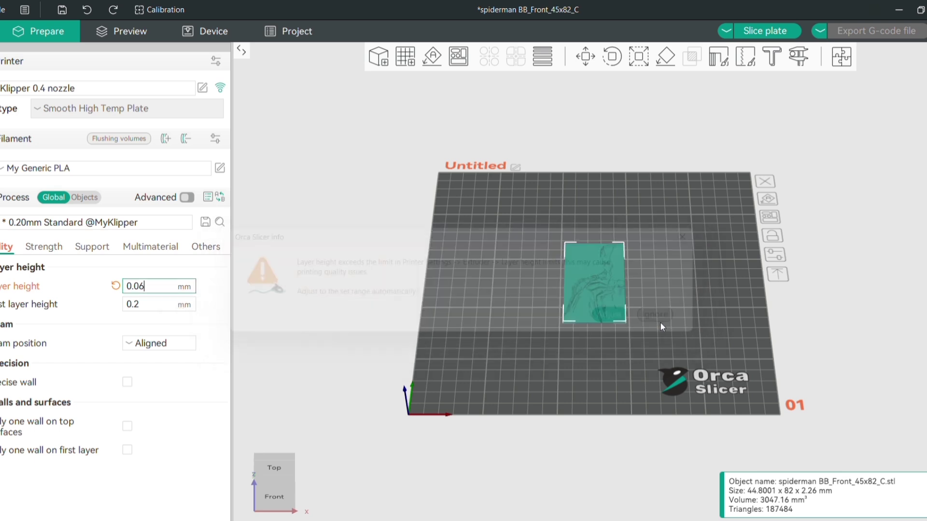
# Step: Set the first layer height to 0.16 mm
pyautogui.click(146, 303)
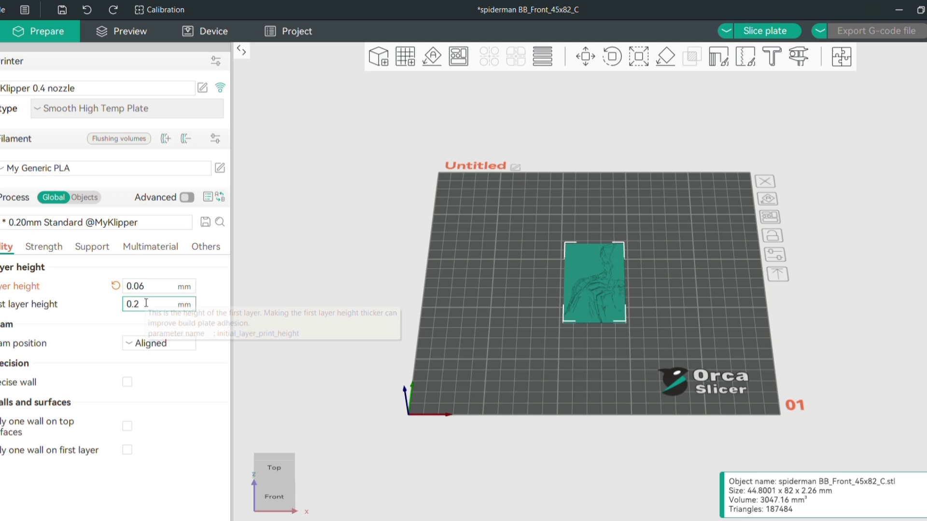
pyautogui.press('BackSpace')
pyautogui.write('16')
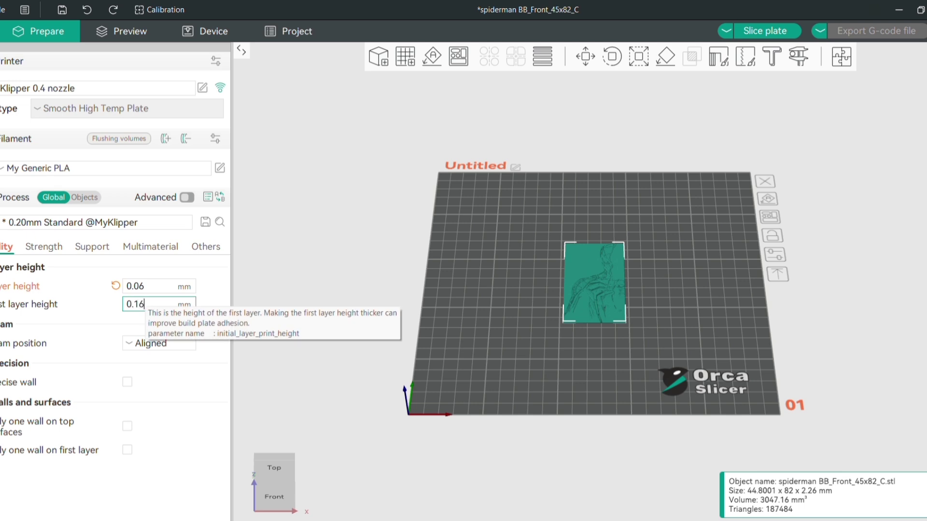
pyautogui.press('Return')
pyautogui.click(351, 387)
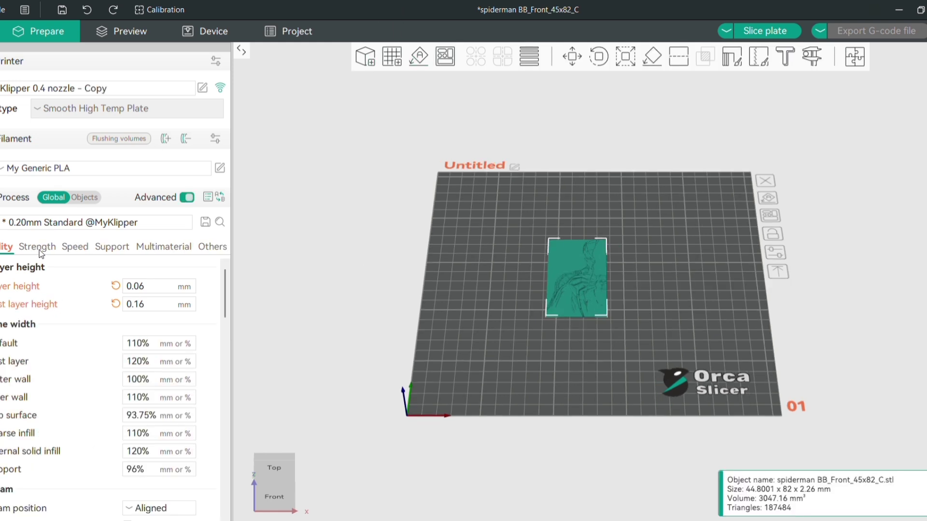
# Step: Set the sparse infill density to 100% in the strength settings
pyautogui.click(39, 248)
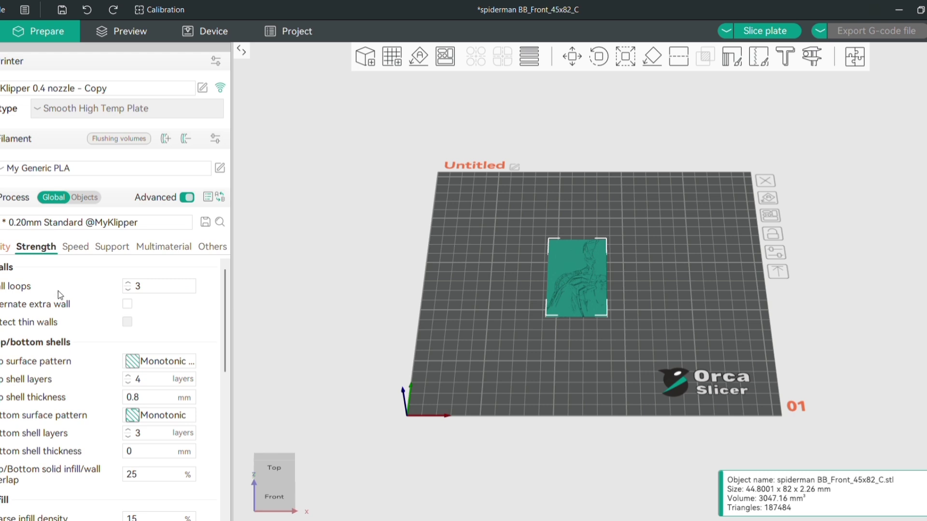
pyautogui.scroll(-3, 67, 355)
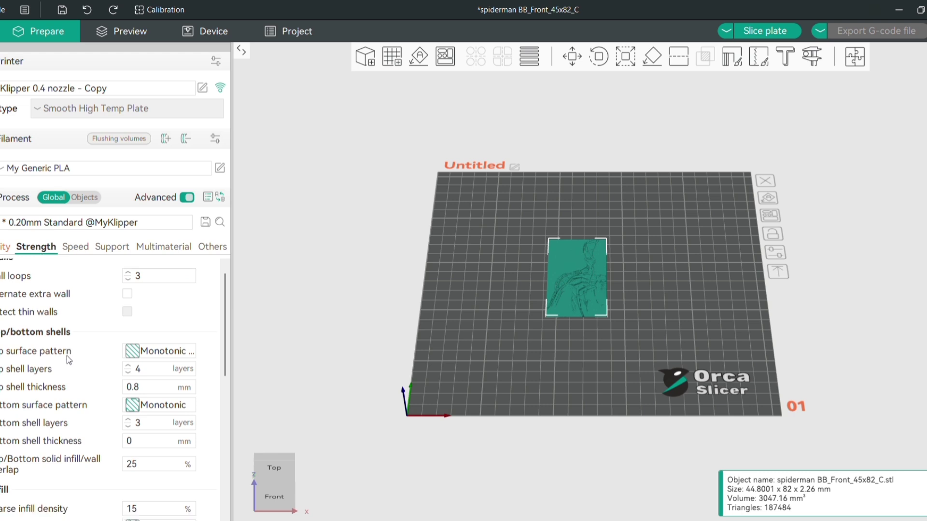
pyautogui.scroll(-1, 67, 359)
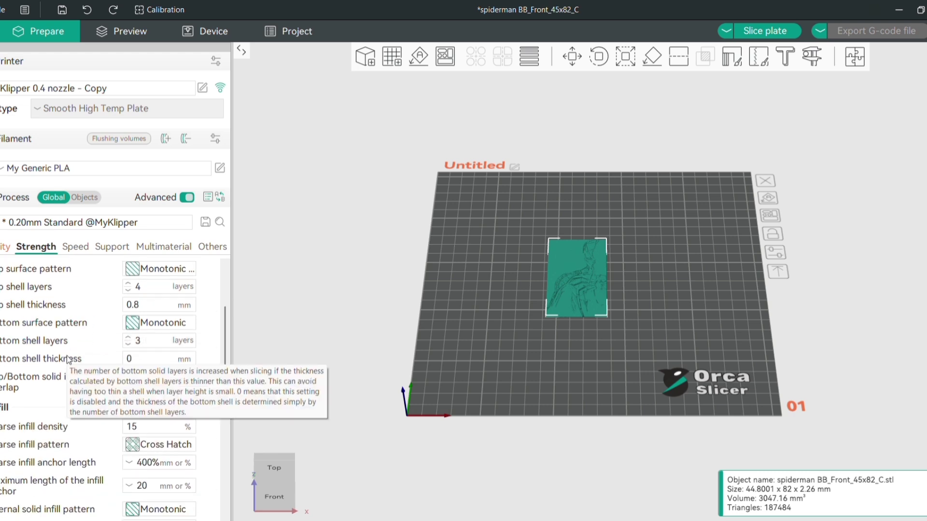
pyautogui.click(164, 422)
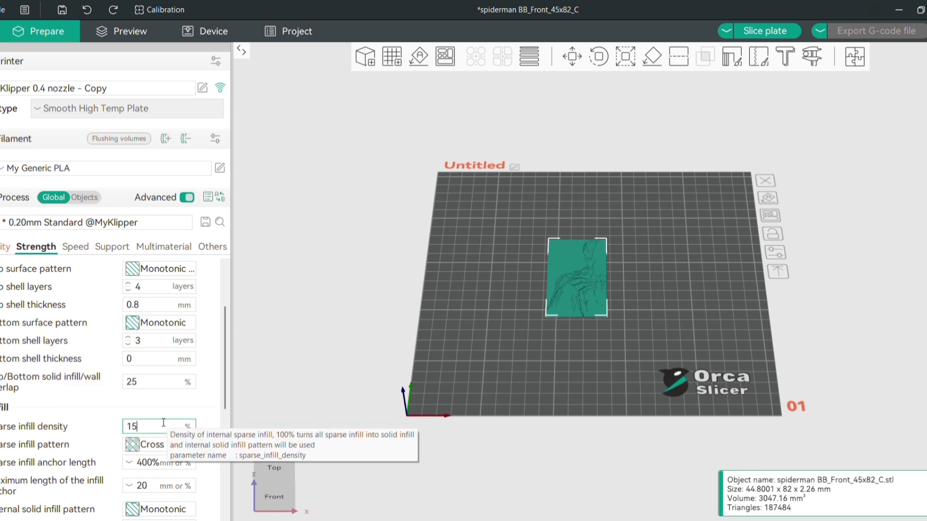
pyautogui.press('BackSpace')
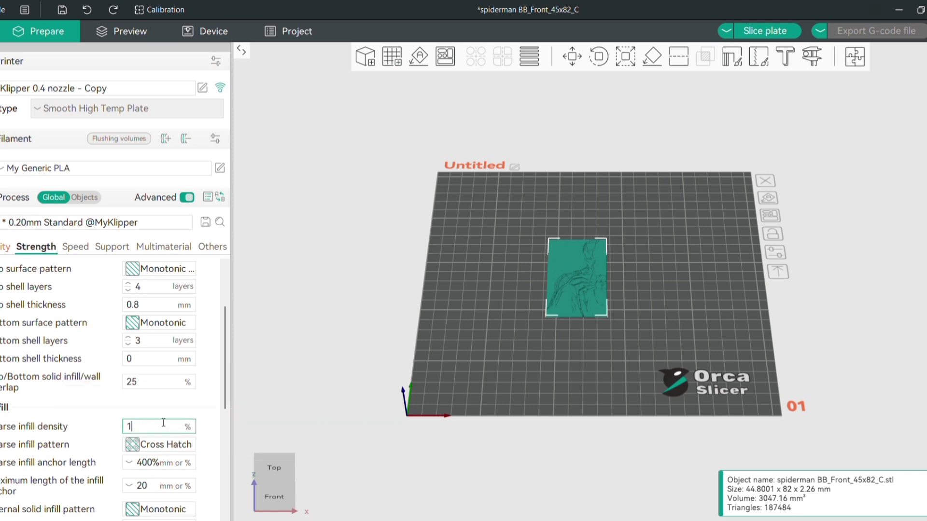
pyautogui.write('00')
pyautogui.click(214, 424)
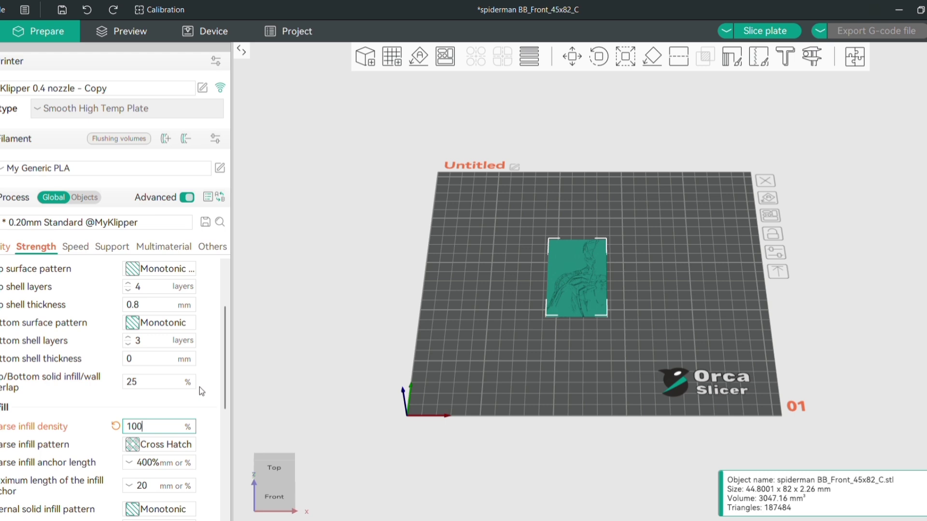
# Step: Set the top/bottom solid infill/wall overlap to 100%
pyautogui.click(170, 381)
pyautogui.press('BackSpace')
pyautogui.press('BackSpace')
pyautogui.write('100')
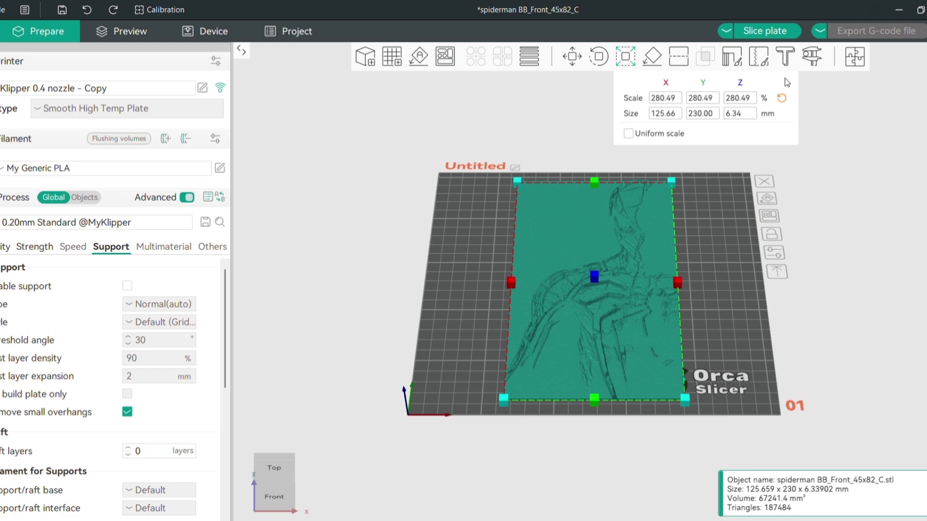
# Step: Set the enlarged model's Z size to 2.26 mm with non-uniform scaling and slice the plate
pyautogui.click(738, 114)
pyautogui.doubleClick(737, 114)
pyautogui.write('34')
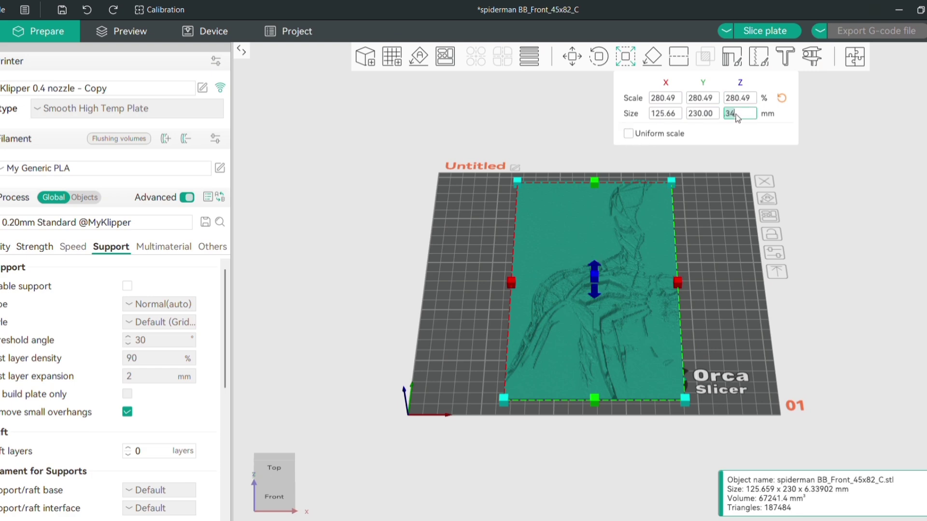
pyautogui.write('2.26')
pyautogui.press('Return')
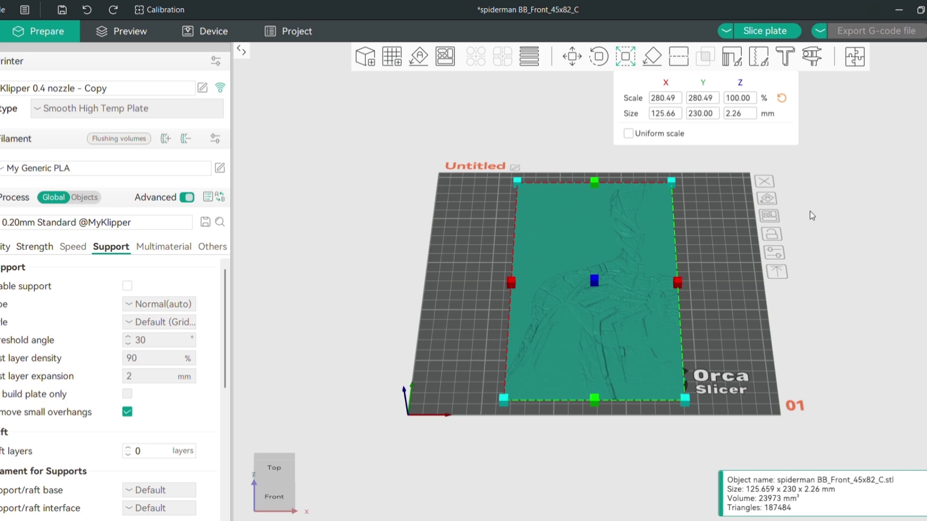
pyautogui.click(763, 32)
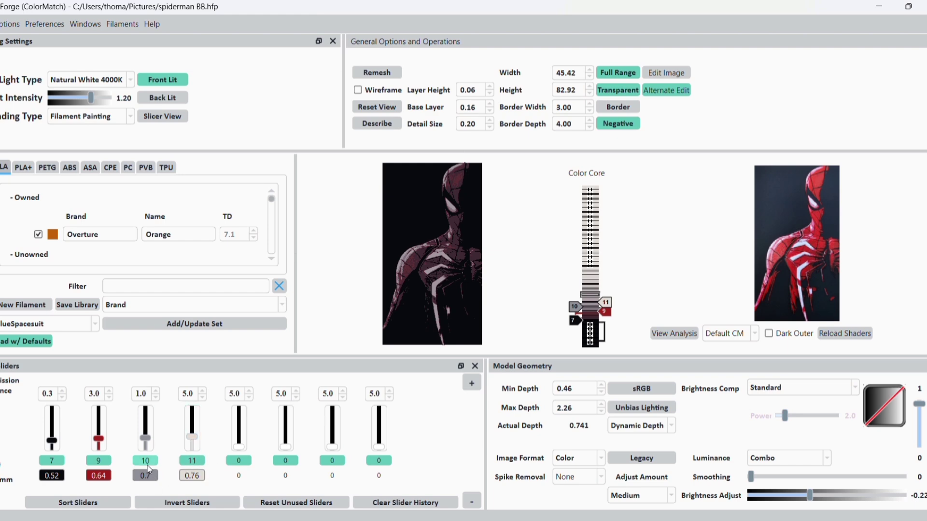
# Step: Switch to Orca Slicer and add a print pause at layer 7 in the sliced preview
pyautogui.hotkey('alt', 'Tab')
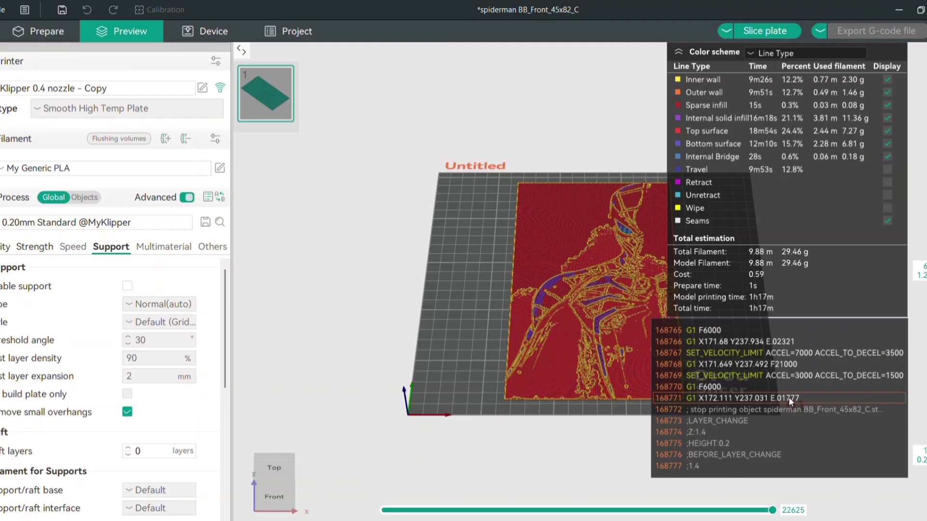
pyautogui.press('Up')
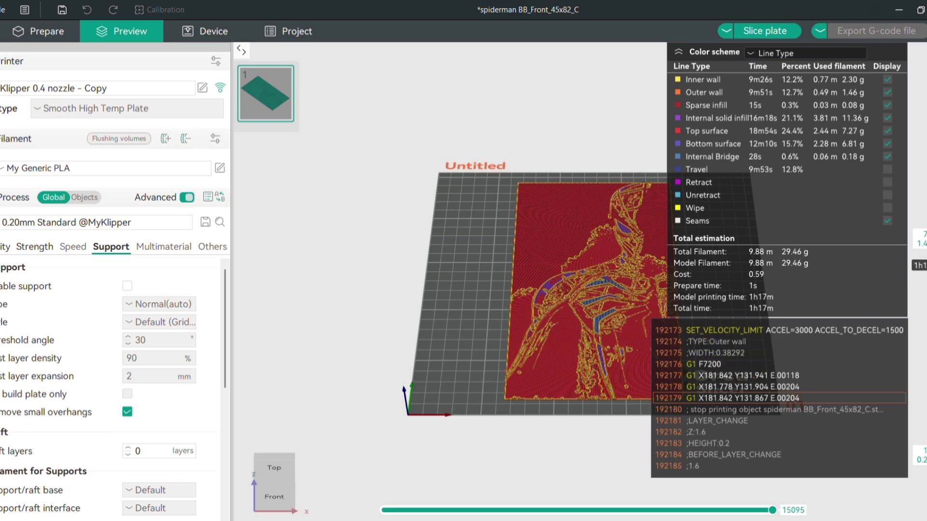
pyautogui.rightClick(920, 238)
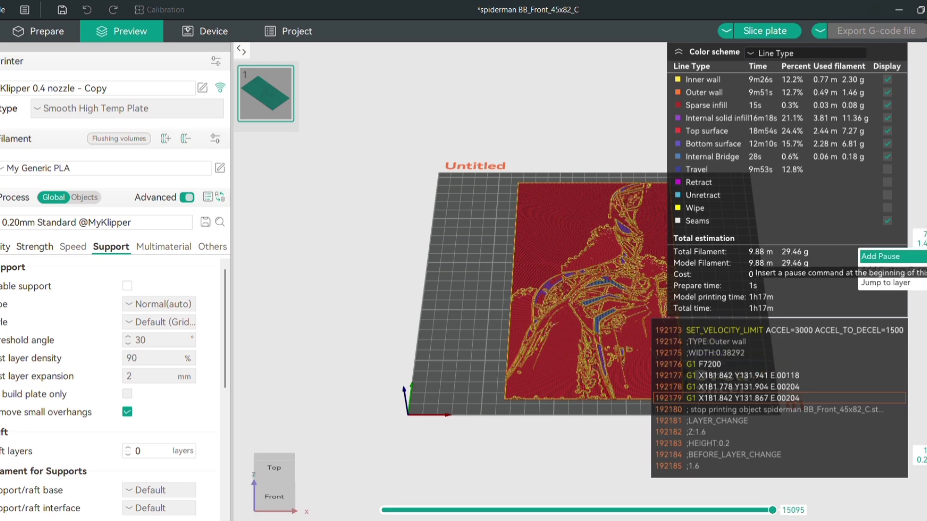
pyautogui.click(880, 256)
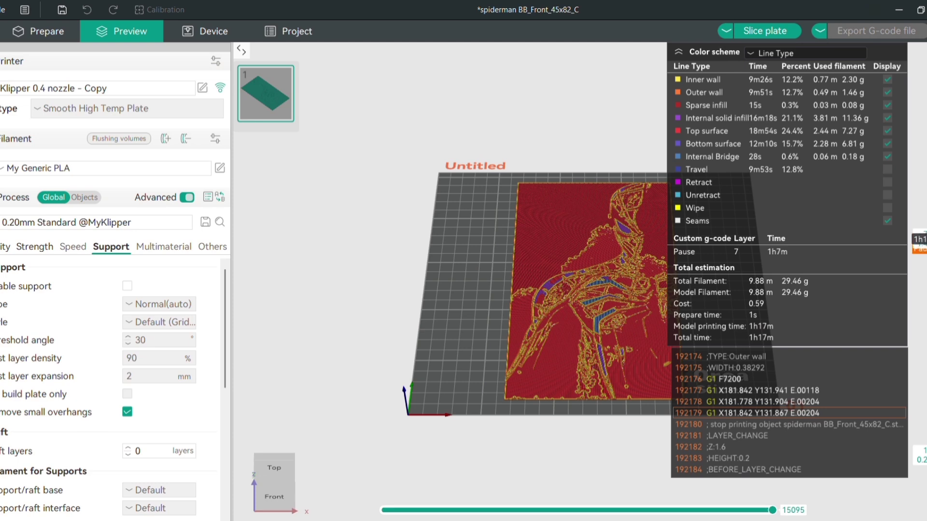
# Step: Add another print pause at layer 8 in the sliced preview
pyautogui.press('Up')
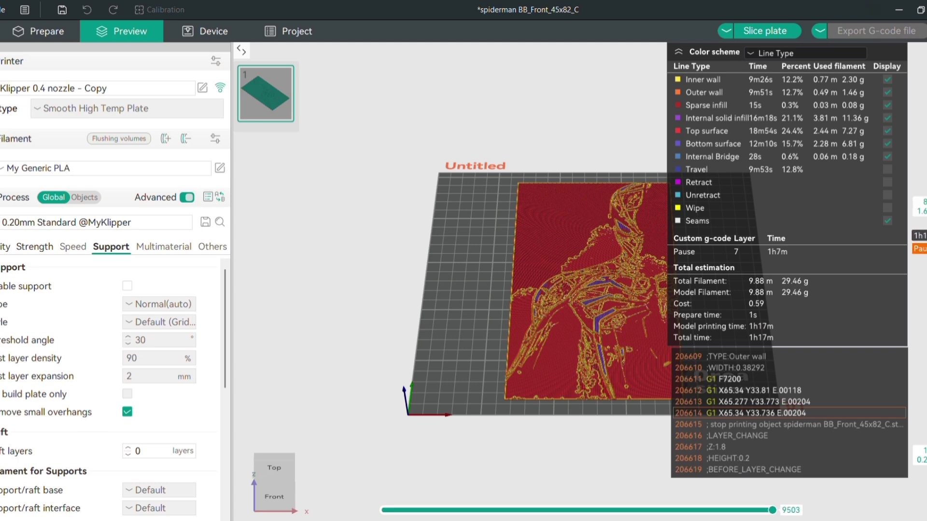
pyautogui.rightClick(919, 236)
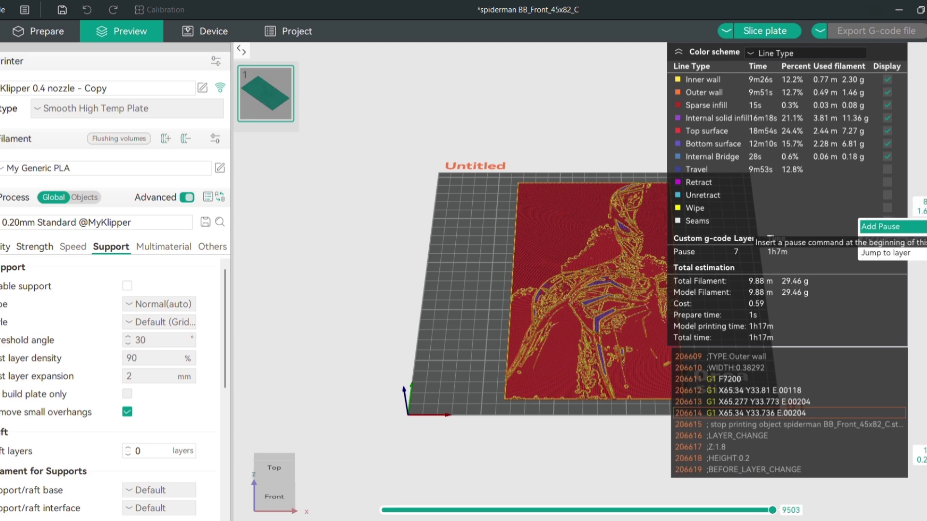
pyautogui.click(888, 226)
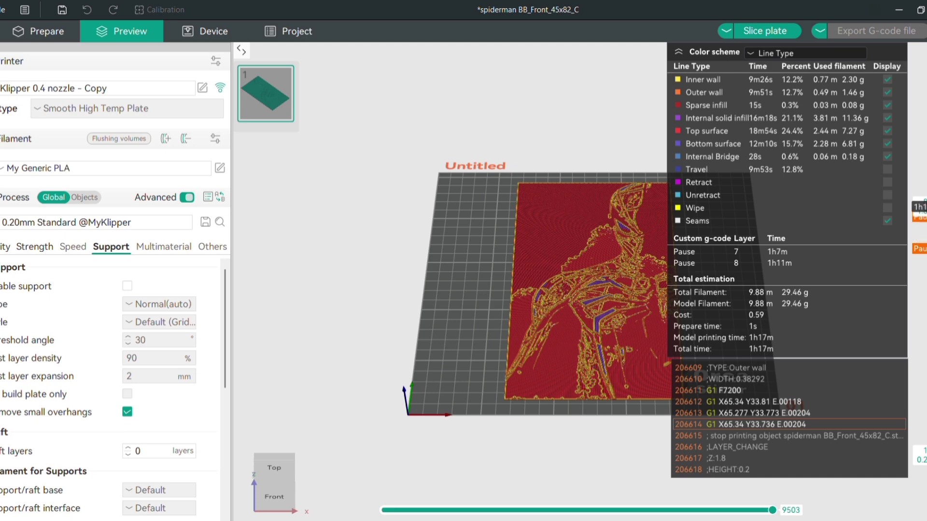
# Step: Add a print pause at layer 9 for the following filament change
pyautogui.press('Up')
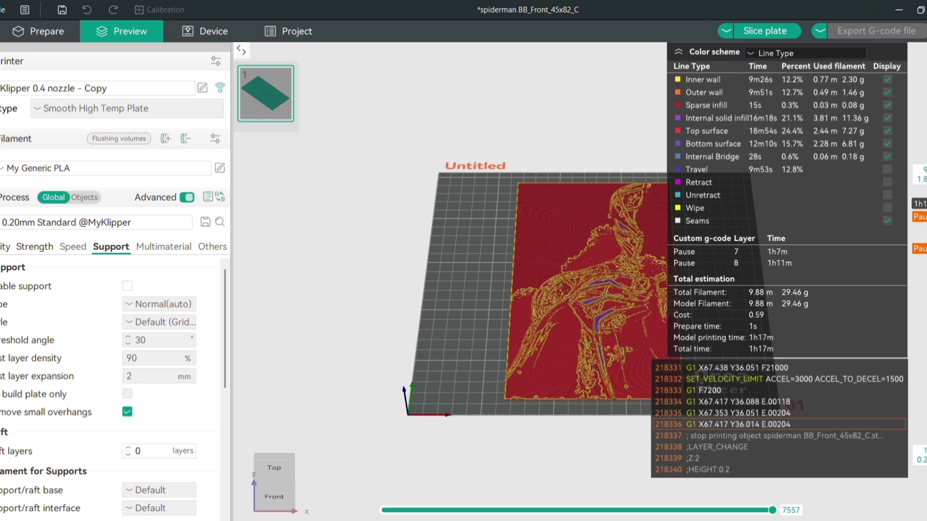
pyautogui.rightClick(922, 189)
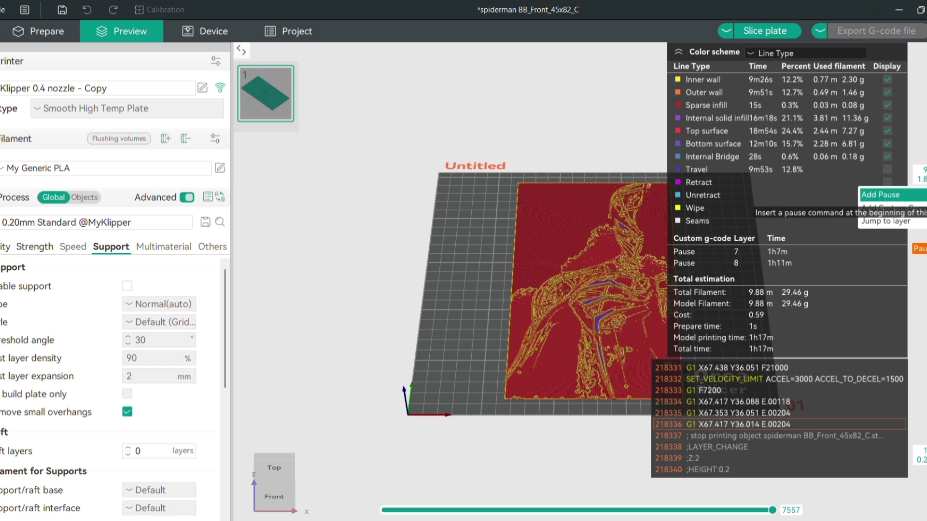
pyautogui.click(880, 194)
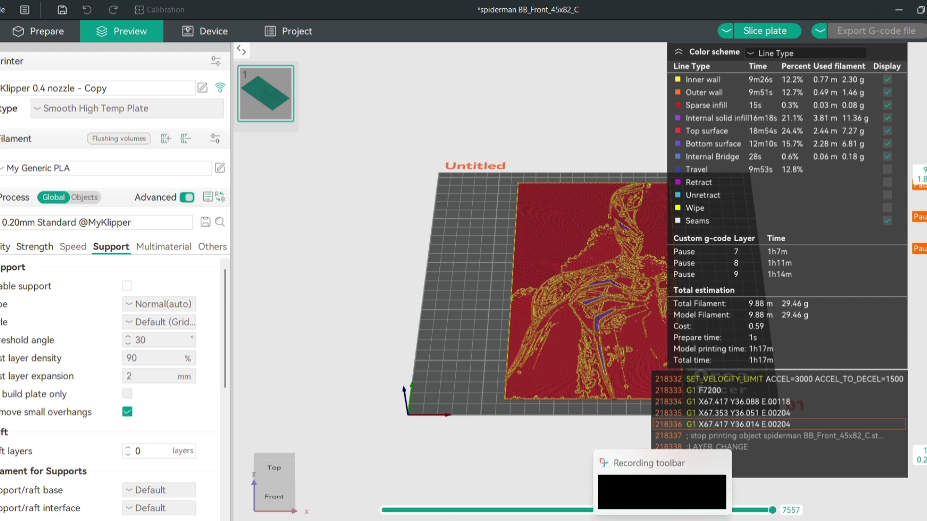
# Step: Replace the layer 8 pause with one at layer 10 to match the HueForge colour sliders, and reslice the plate
pyautogui.click(662, 520)
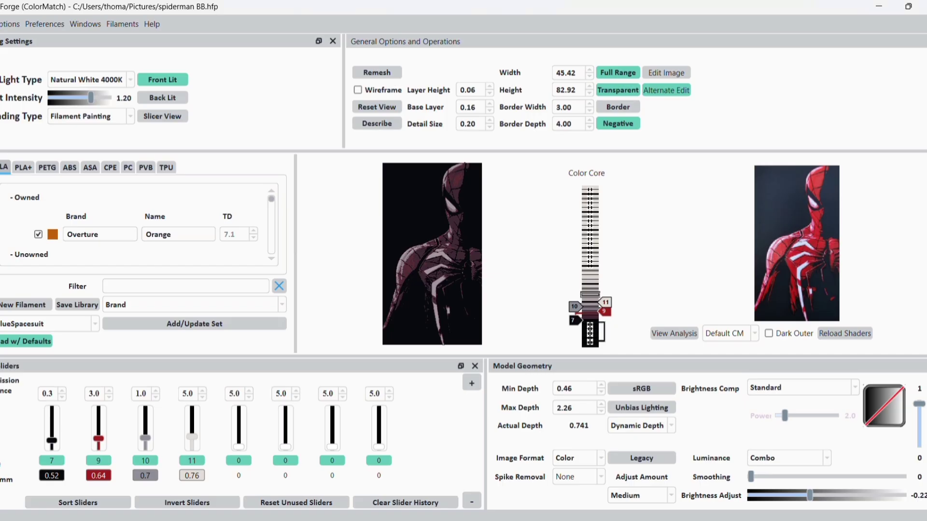
pyautogui.hotkey('alt', 'Tab')
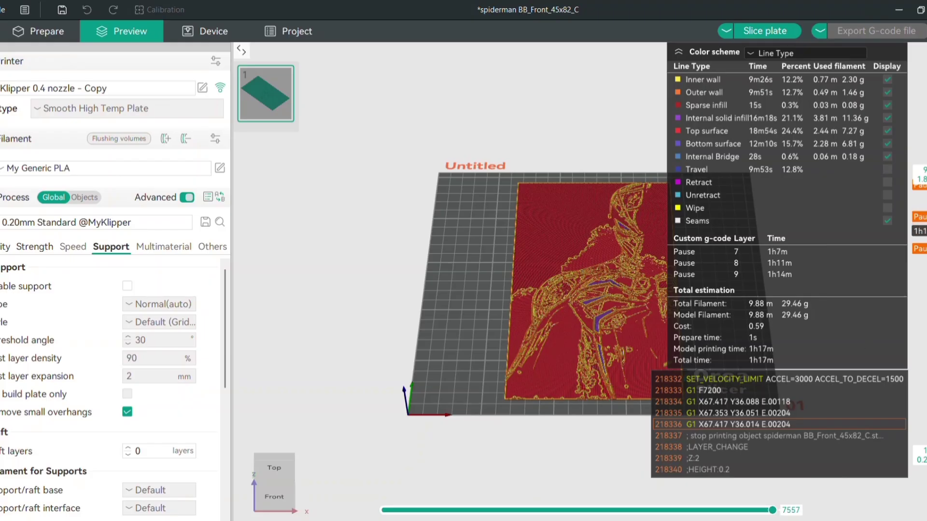
pyautogui.scroll(-1, 920, 224)
pyautogui.scroll(2, 919, 225)
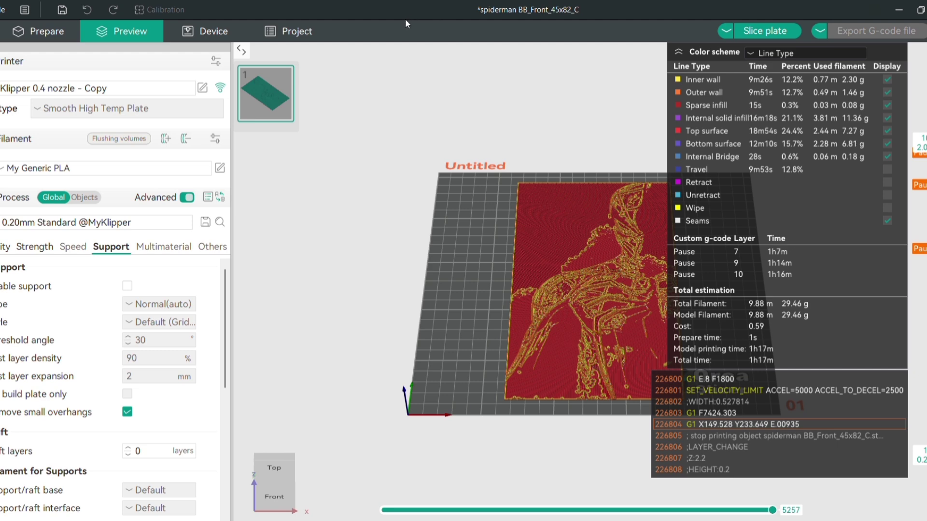
pyautogui.click(757, 31)
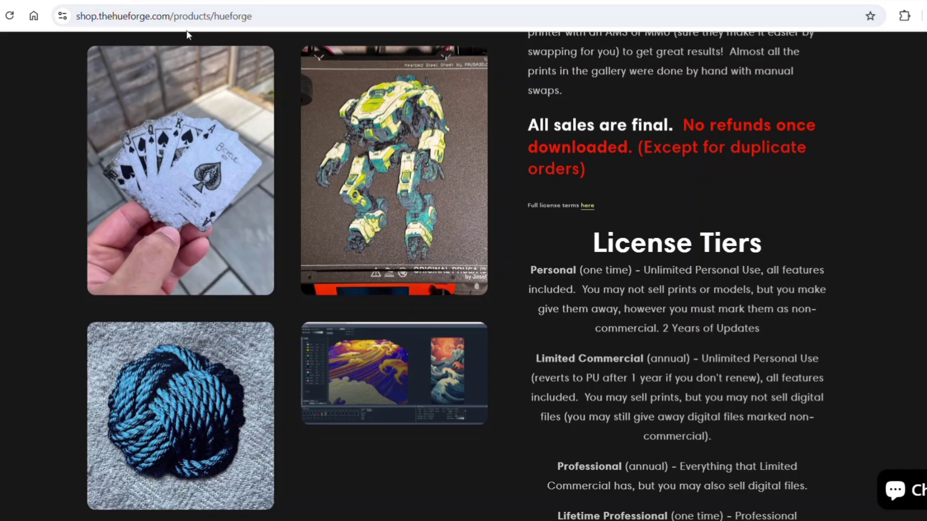
# Step: Go to thingiverse.com in the web browser and search its models for hueforge
pyautogui.click(208, 17)
pyautogui.write('thingiver')
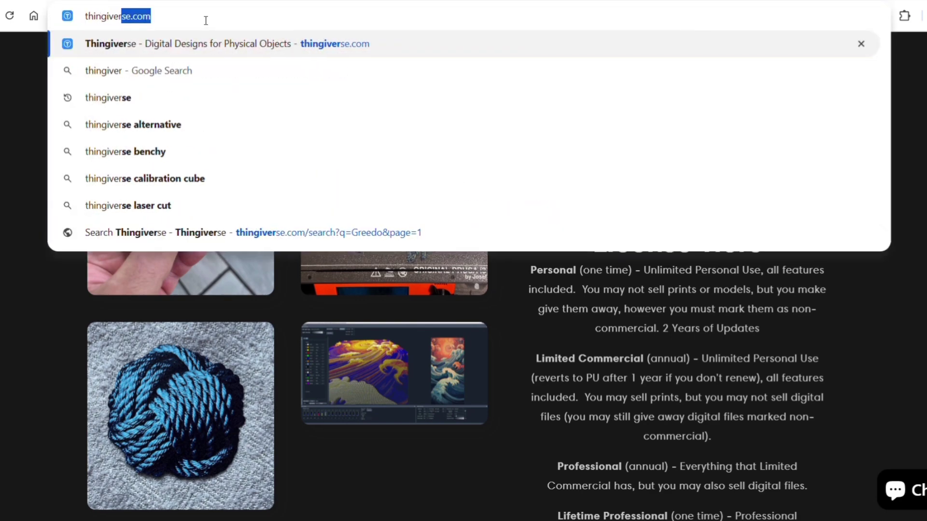
pyautogui.press('Return')
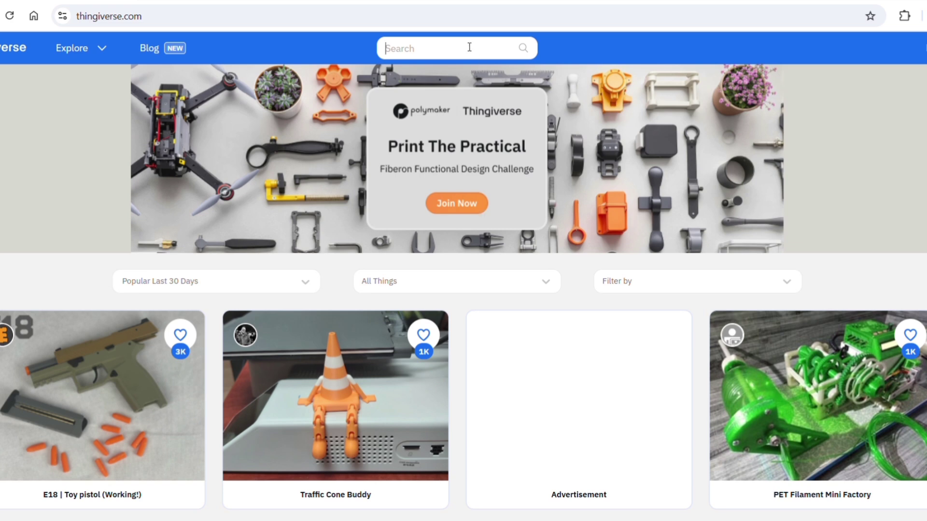
pyautogui.click(469, 48)
pyautogui.write('hueforg')
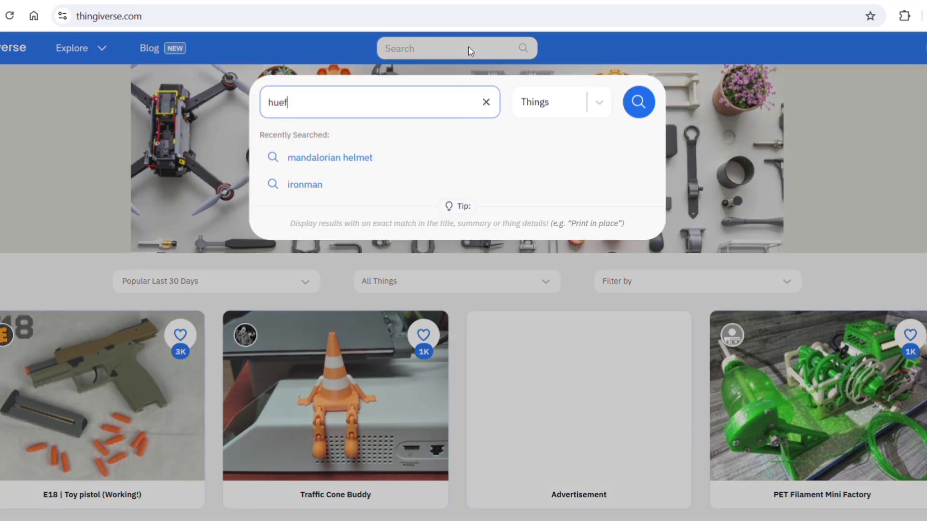
pyautogui.write('e')
pyautogui.press('Return')
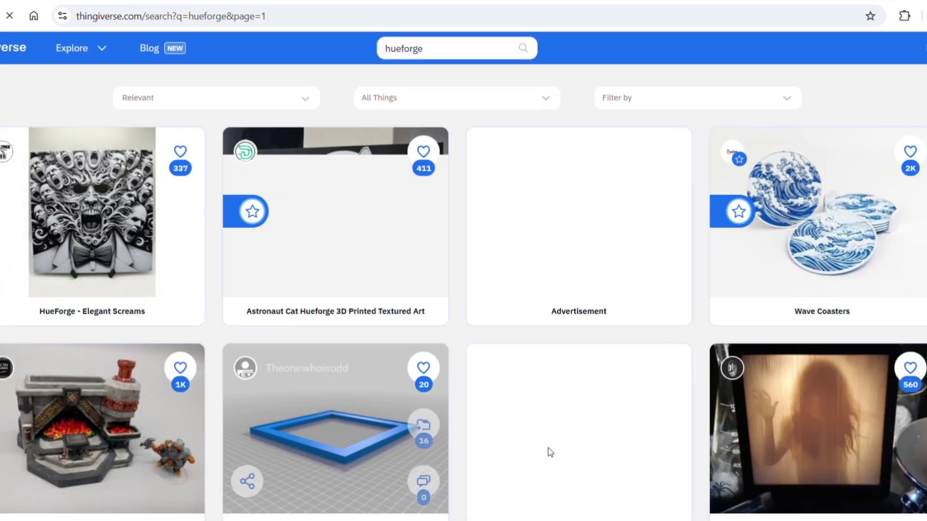
# Step: Browse the search results, open the HueForge Forest Path model, and examine its summary for print settings and filament swap instructions
pyautogui.scroll(-3, 689, 379)
pyautogui.scroll(-8, 689, 381)
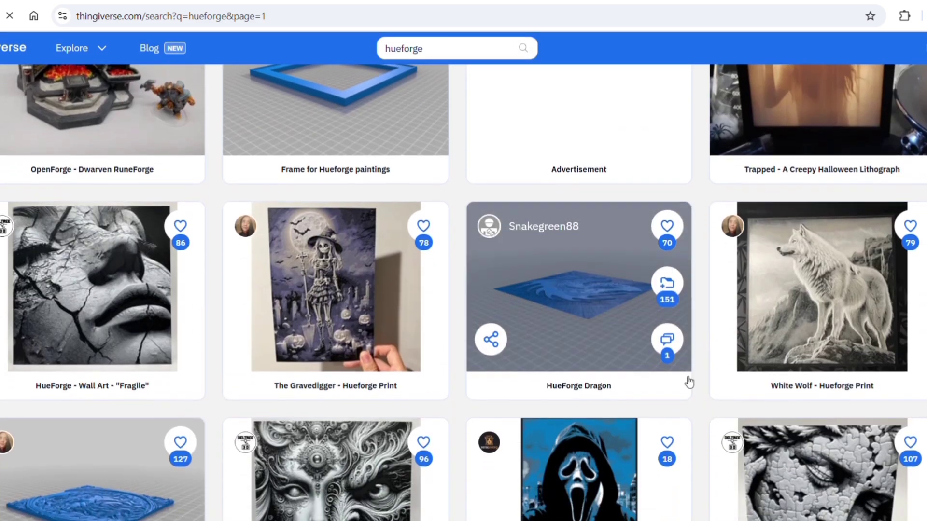
pyautogui.scroll(-9, 689, 381)
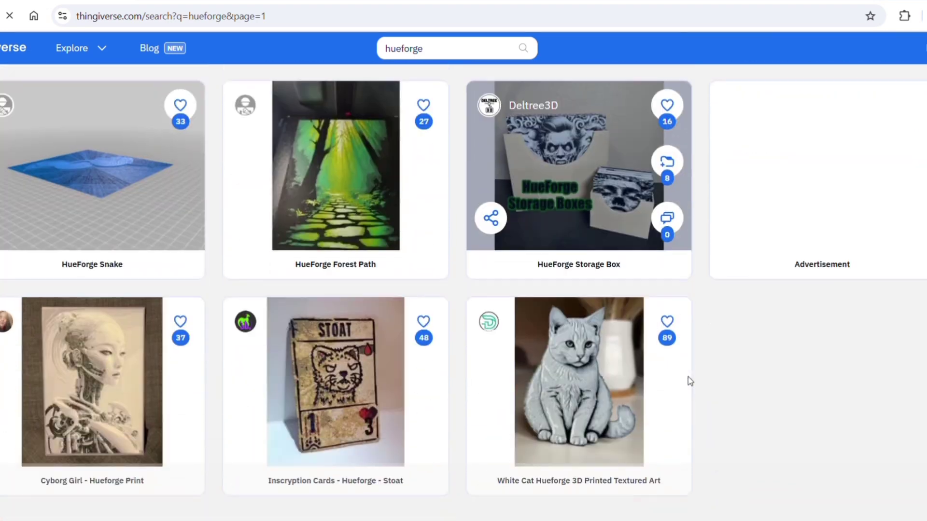
pyautogui.scroll(1, 689, 381)
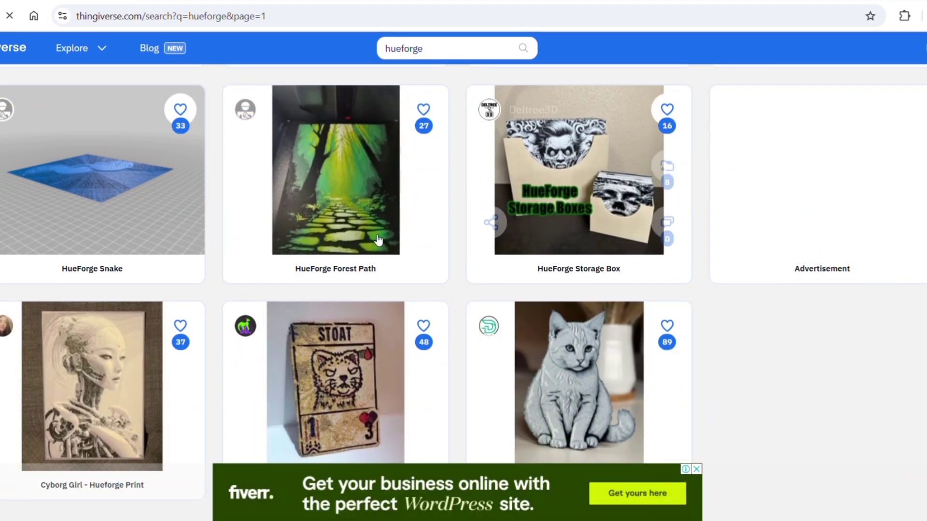
pyautogui.click(344, 212)
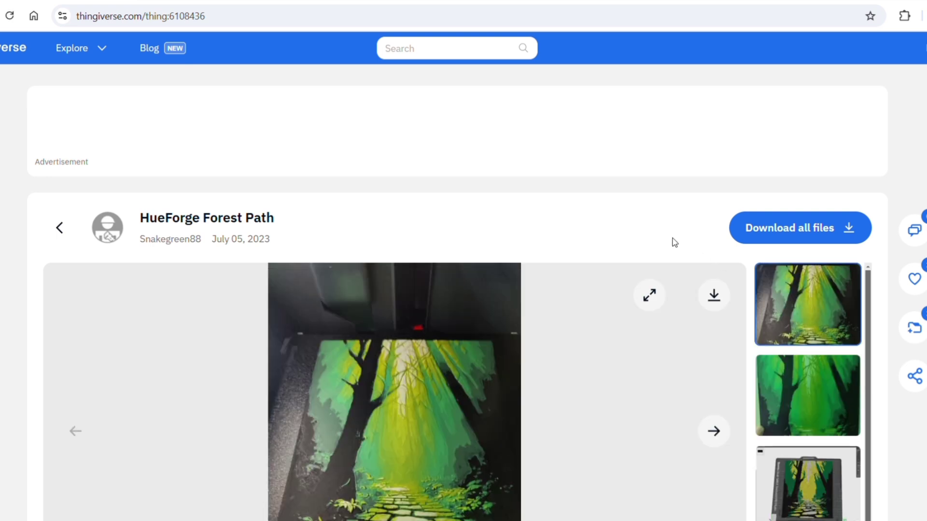
pyautogui.scroll(-12, 672, 240)
pyautogui.scroll(-2, 674, 241)
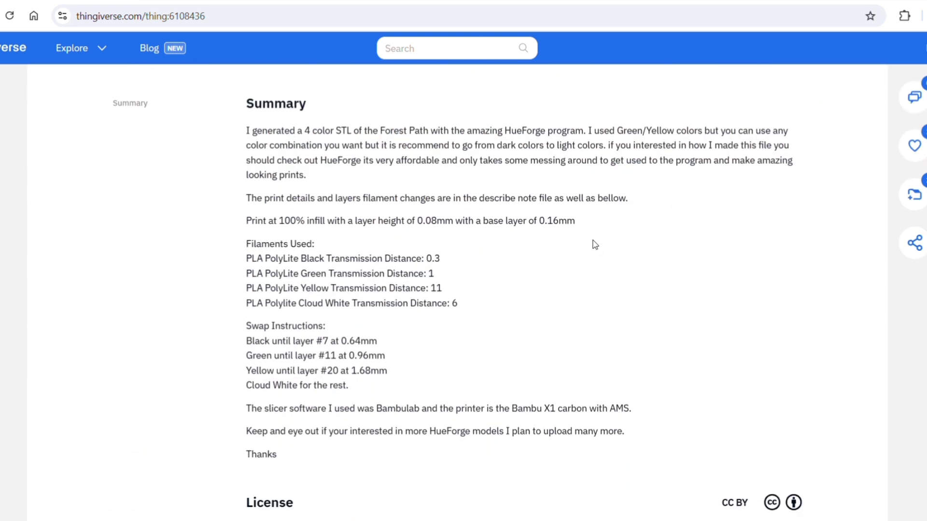